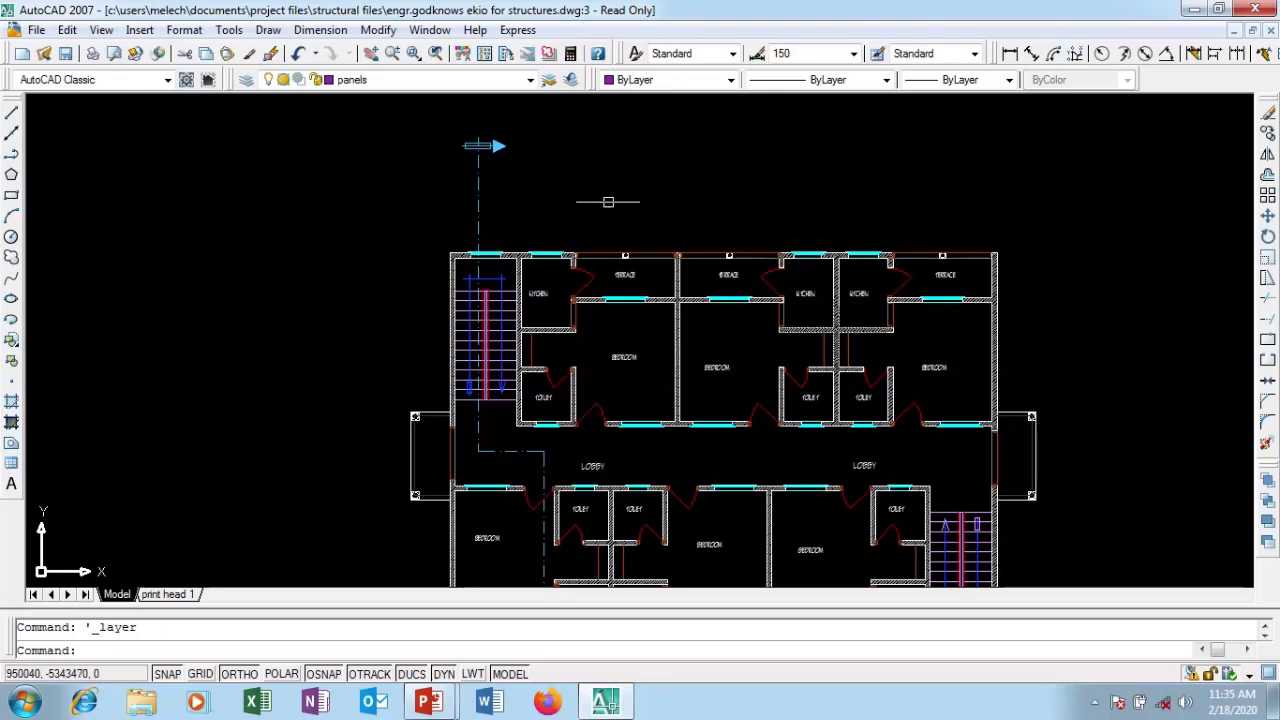
Open the layer manager and look through the floor plan drawing's complete list of layers
scroll(608, 195, "down", 2)
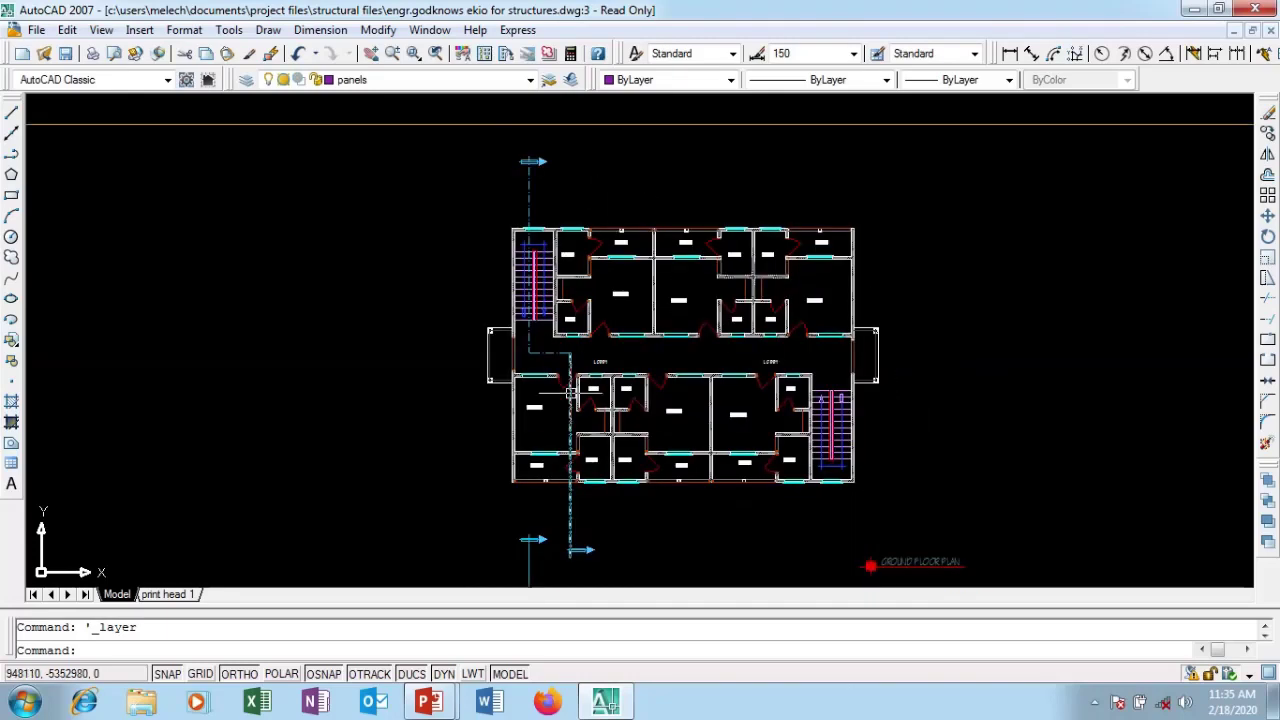
scroll(570, 393, "up", 3)
scroll(570, 393, "down", 3)
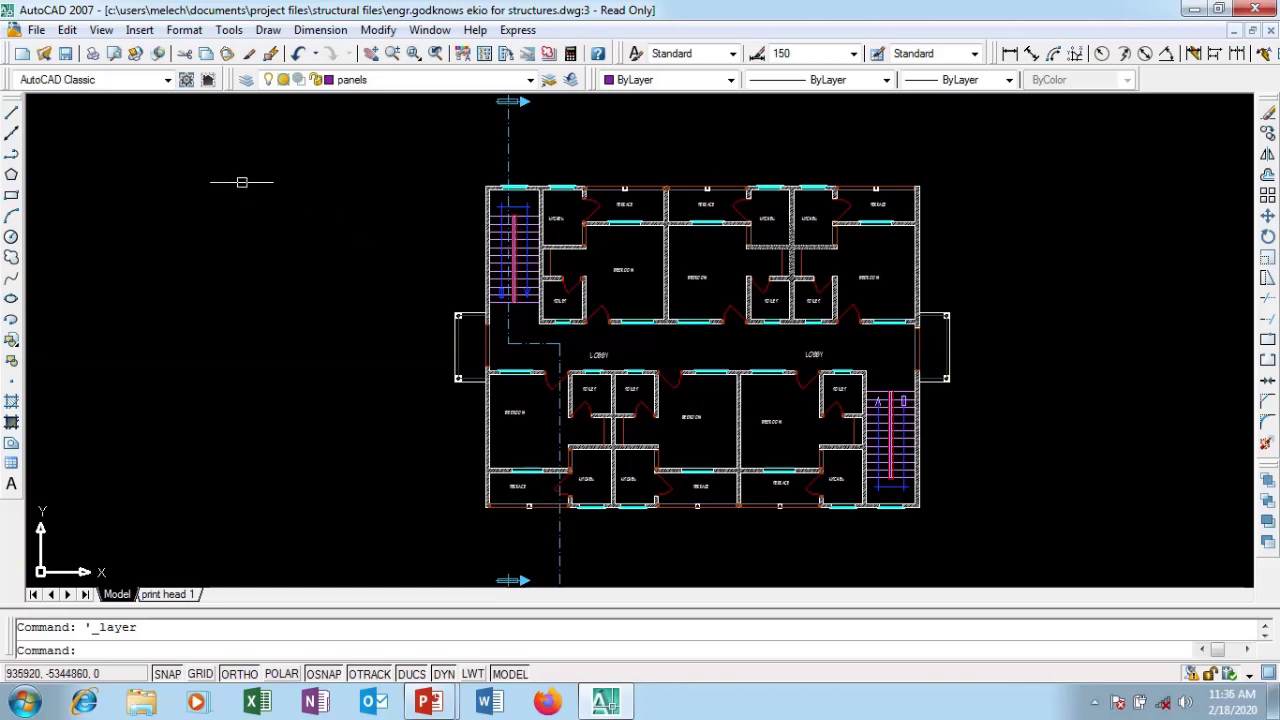
left_click(188, 31)
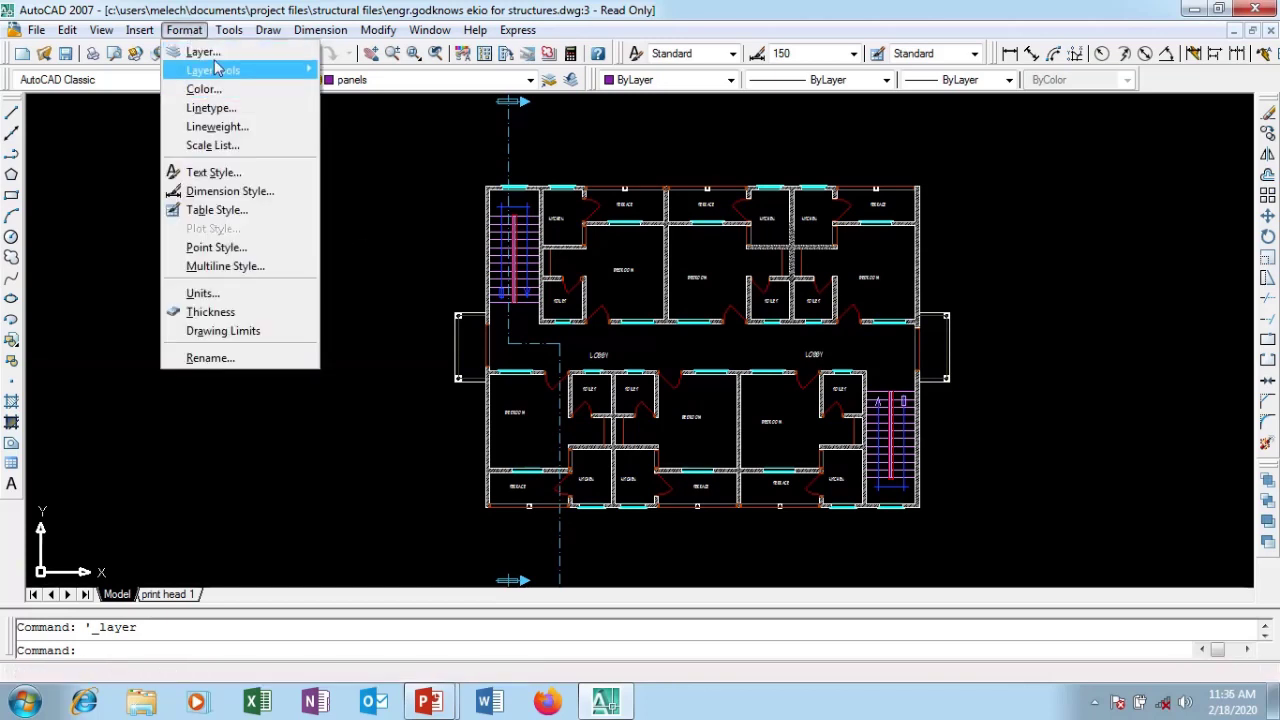
left_click(214, 58)
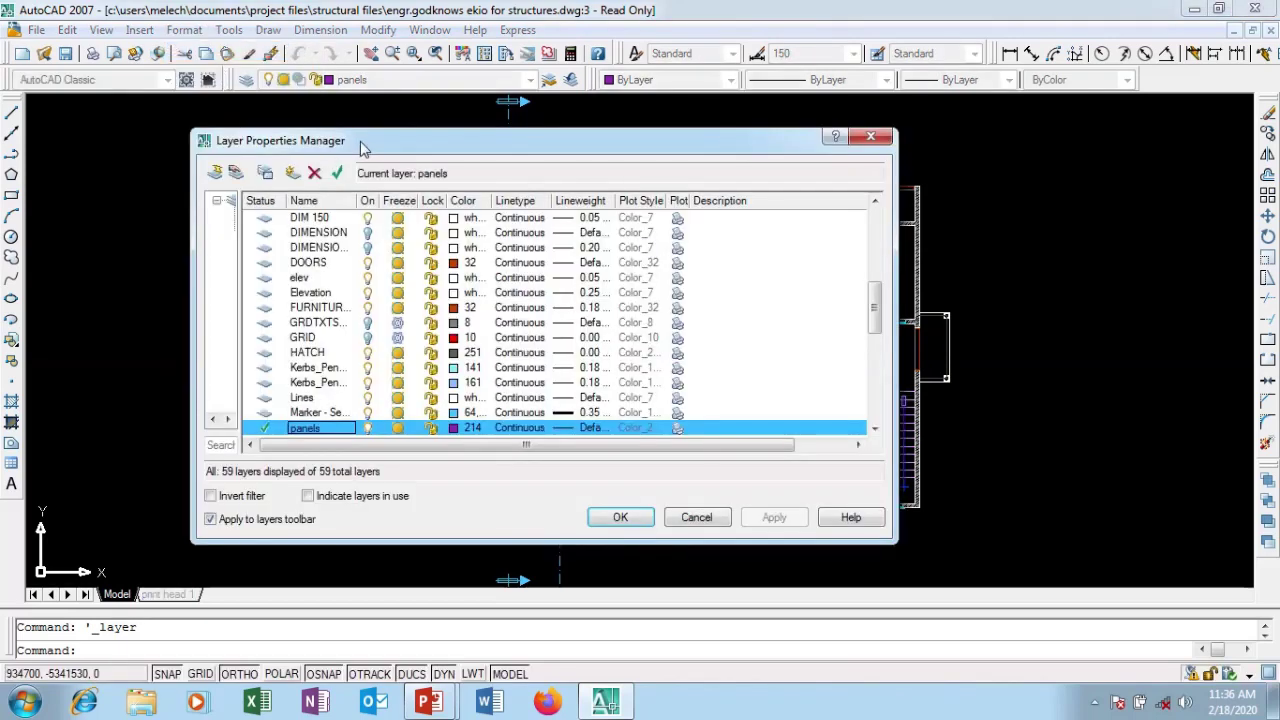
left_click_drag(363, 143, 433, 155)
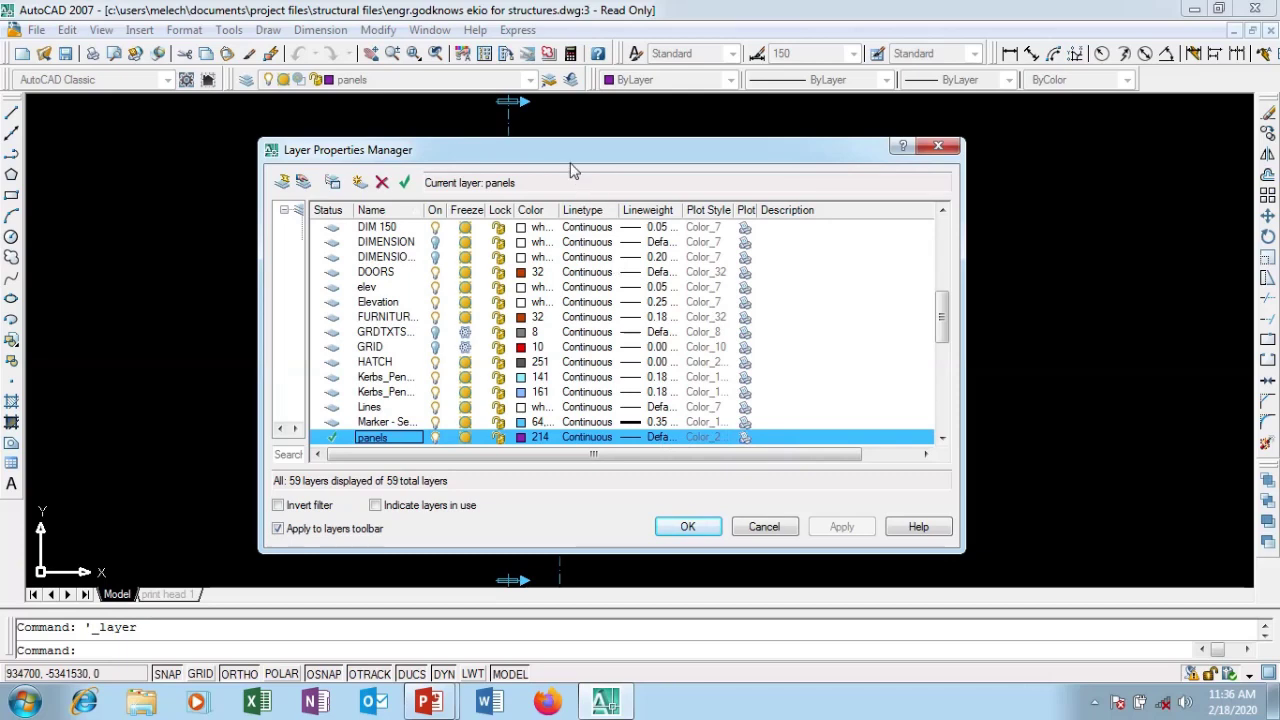
left_click_drag(570, 160, 590, 157)
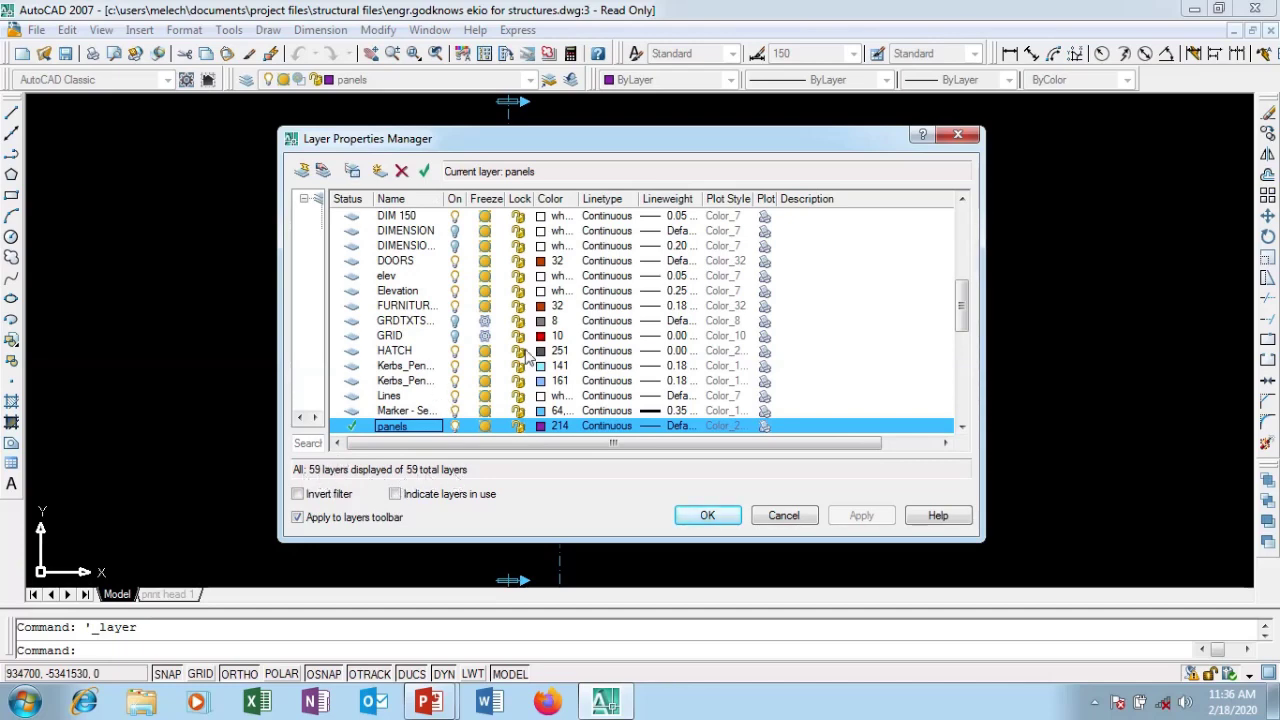
left_click_drag(965, 318, 968, 240)
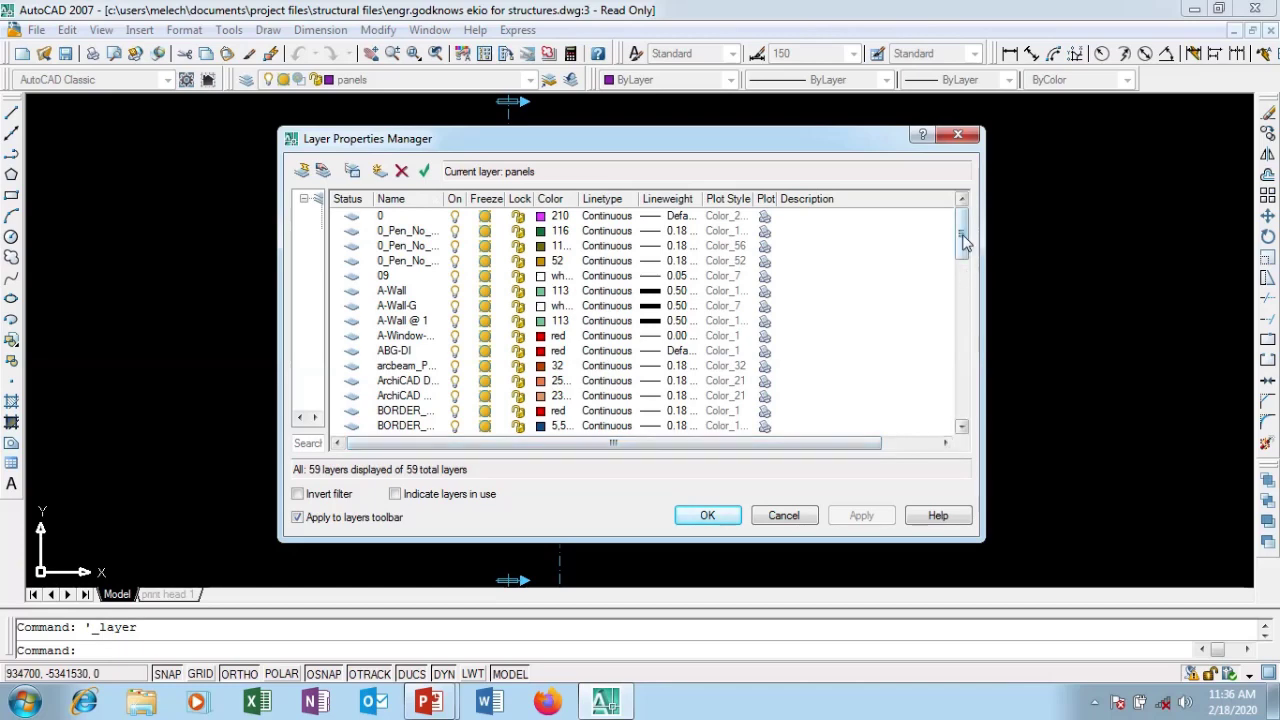
left_click_drag(965, 245, 955, 402)
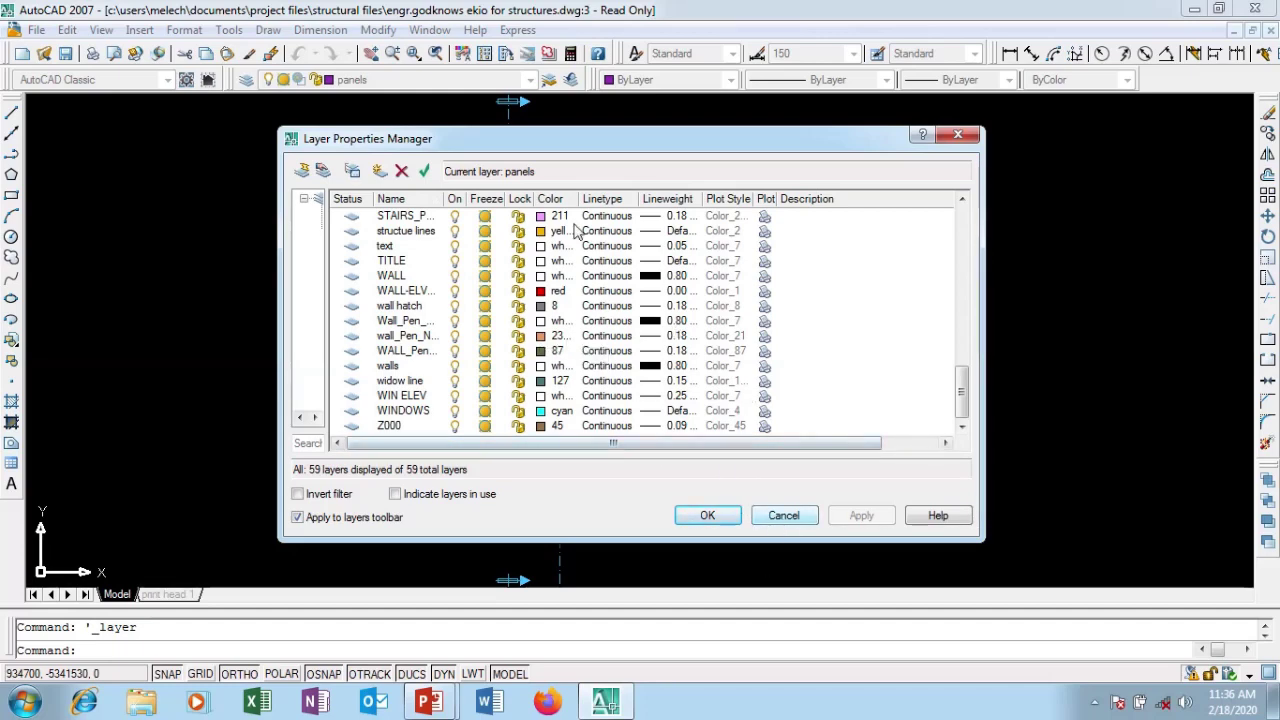
left_click_drag(557, 144, 502, 145)
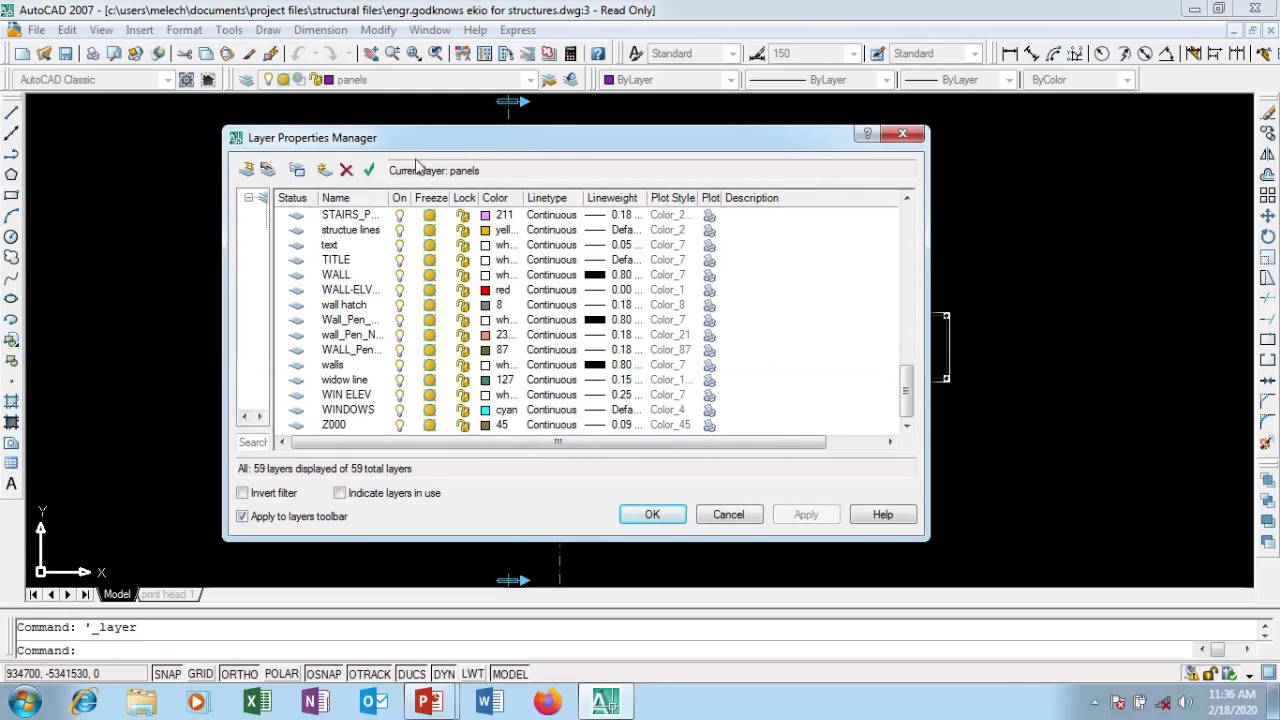
left_click(903, 137)
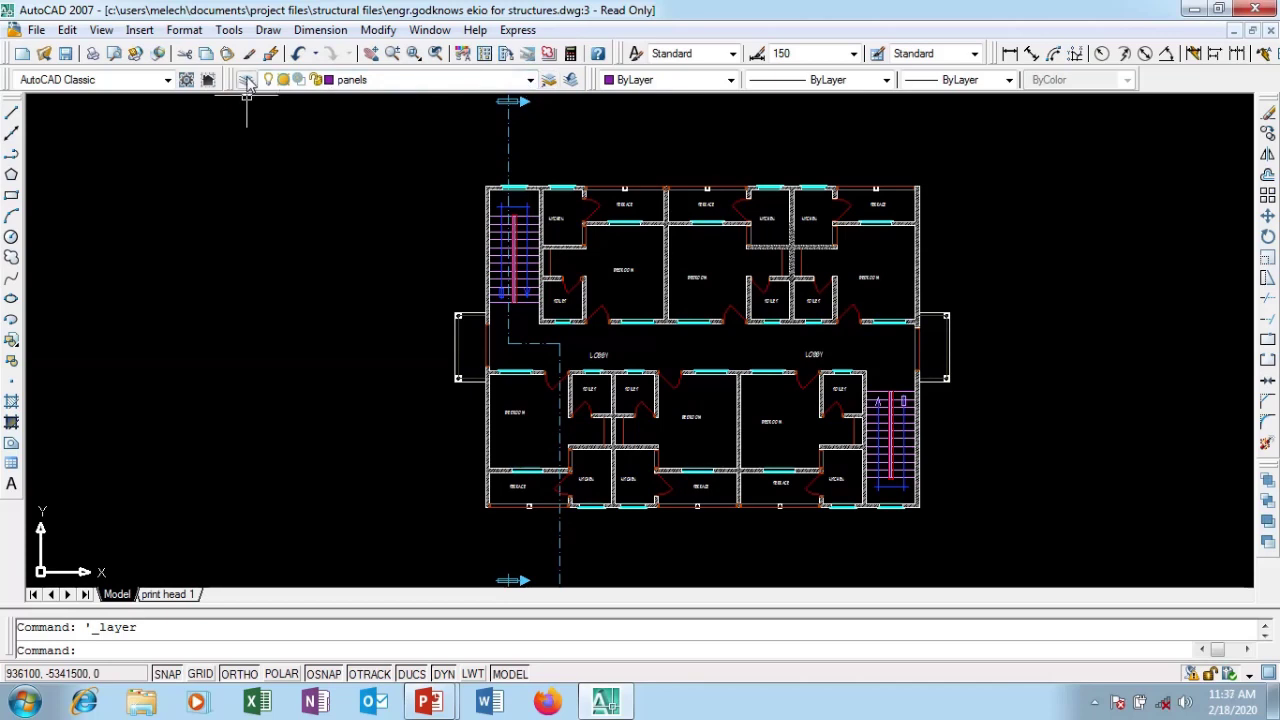
Reopen the layer manager and check which layer is marked as current
left_click(247, 82)
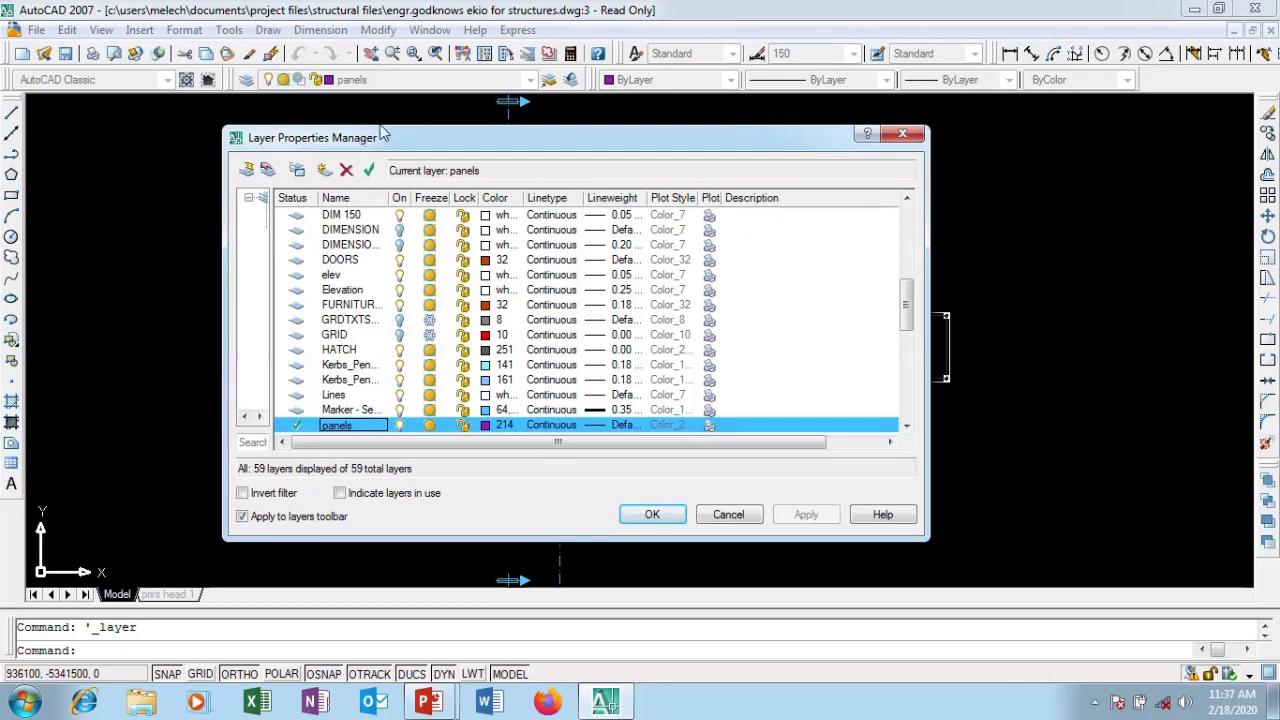
left_click_drag(380, 135, 386, 131)
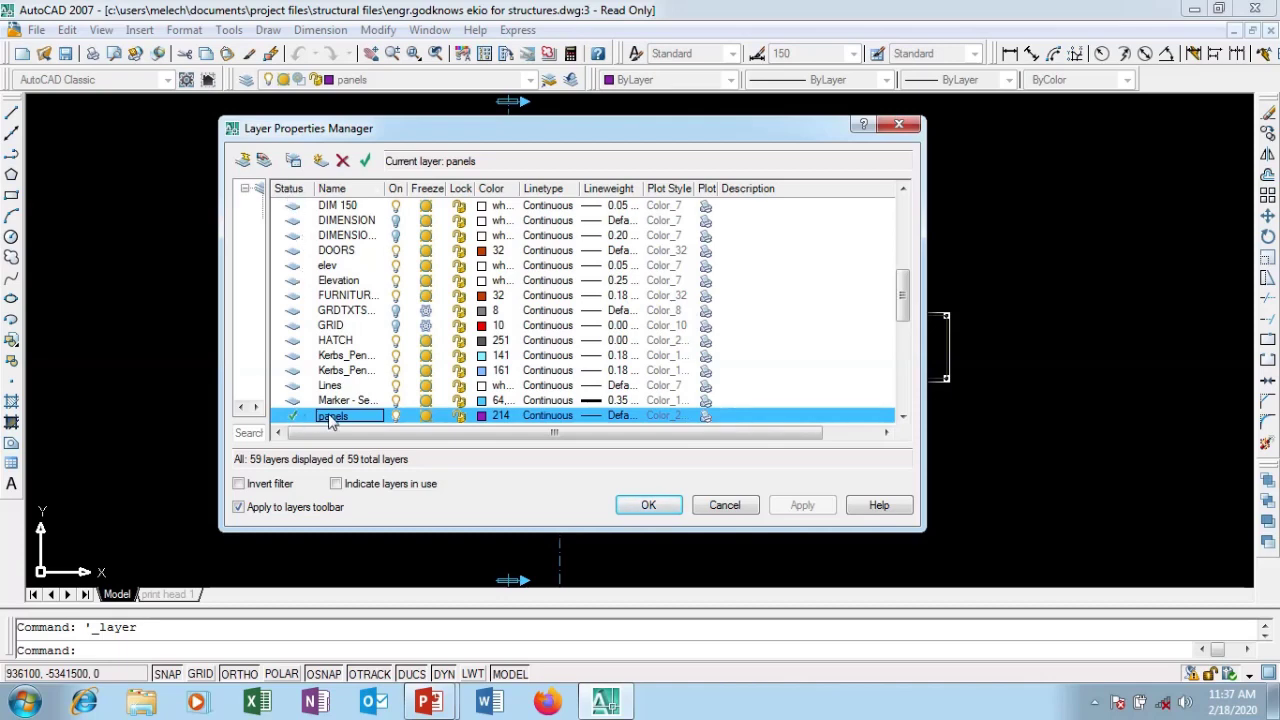
scroll(336, 418, "down", 1)
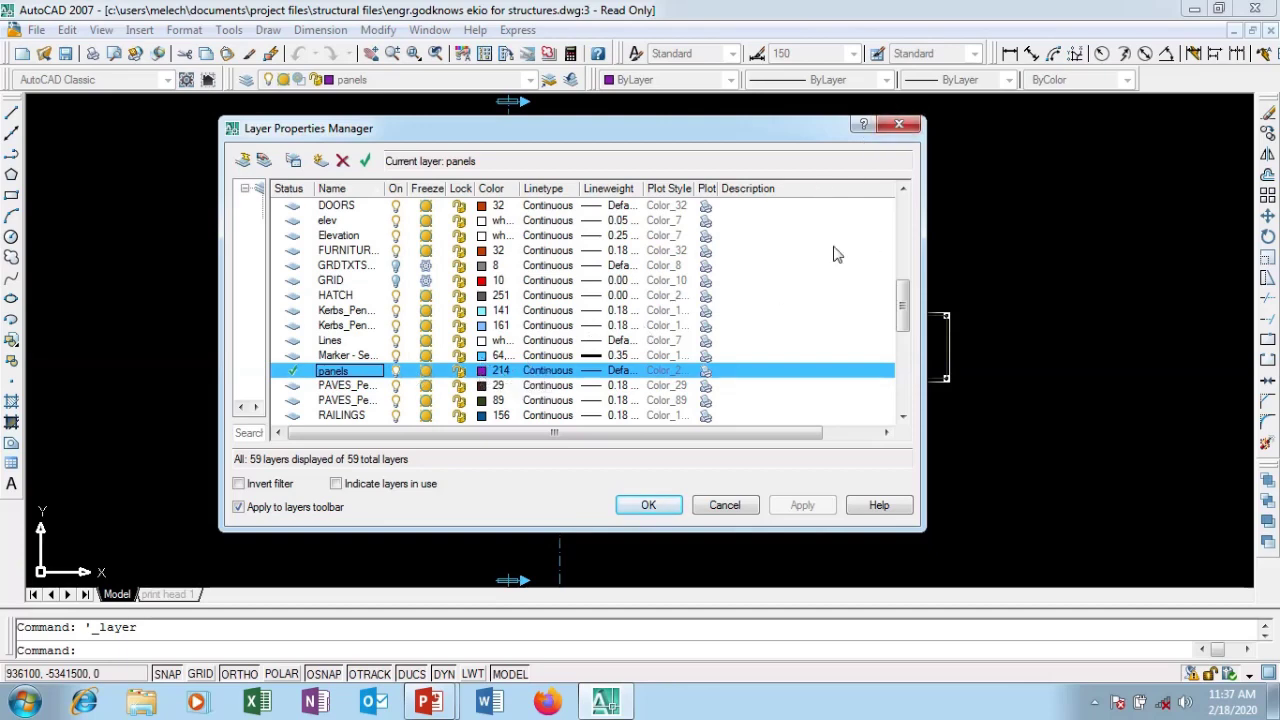
left_click(898, 124)
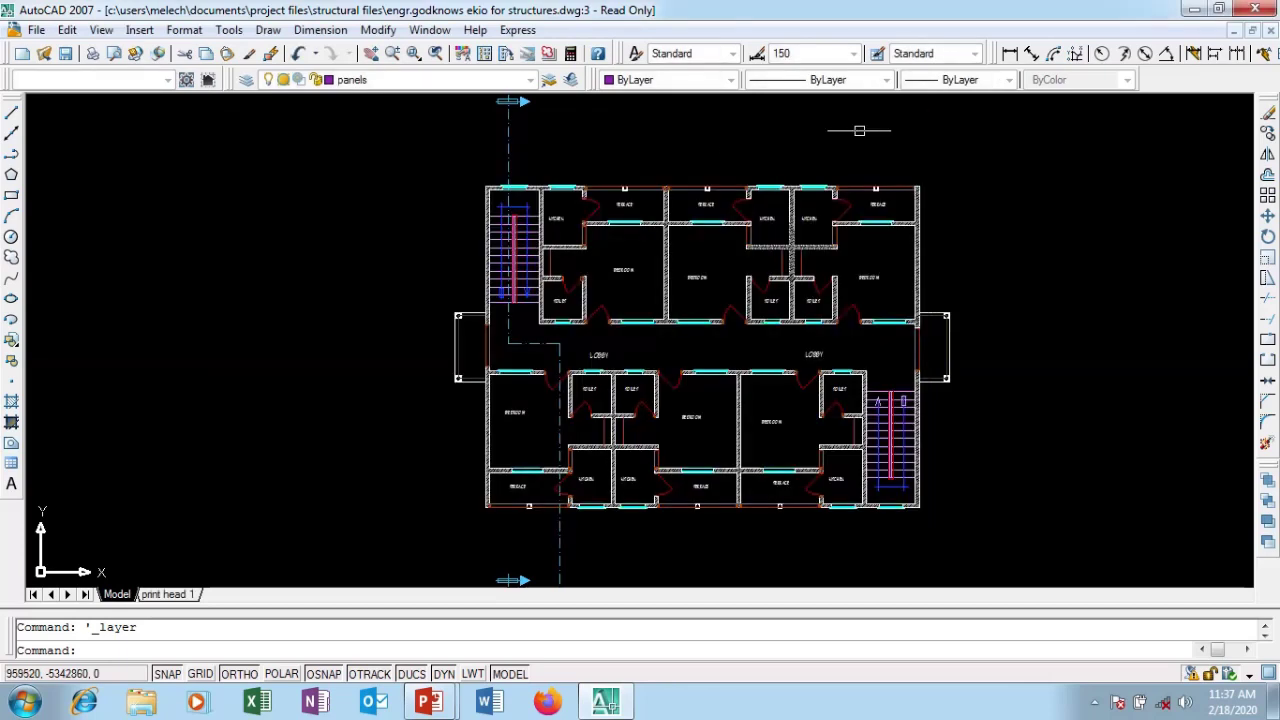
Draw a horizontal test line on the panels layer beside the floor plan's upper staircase and erase it
left_click(11, 112)
left_click(150, 252)
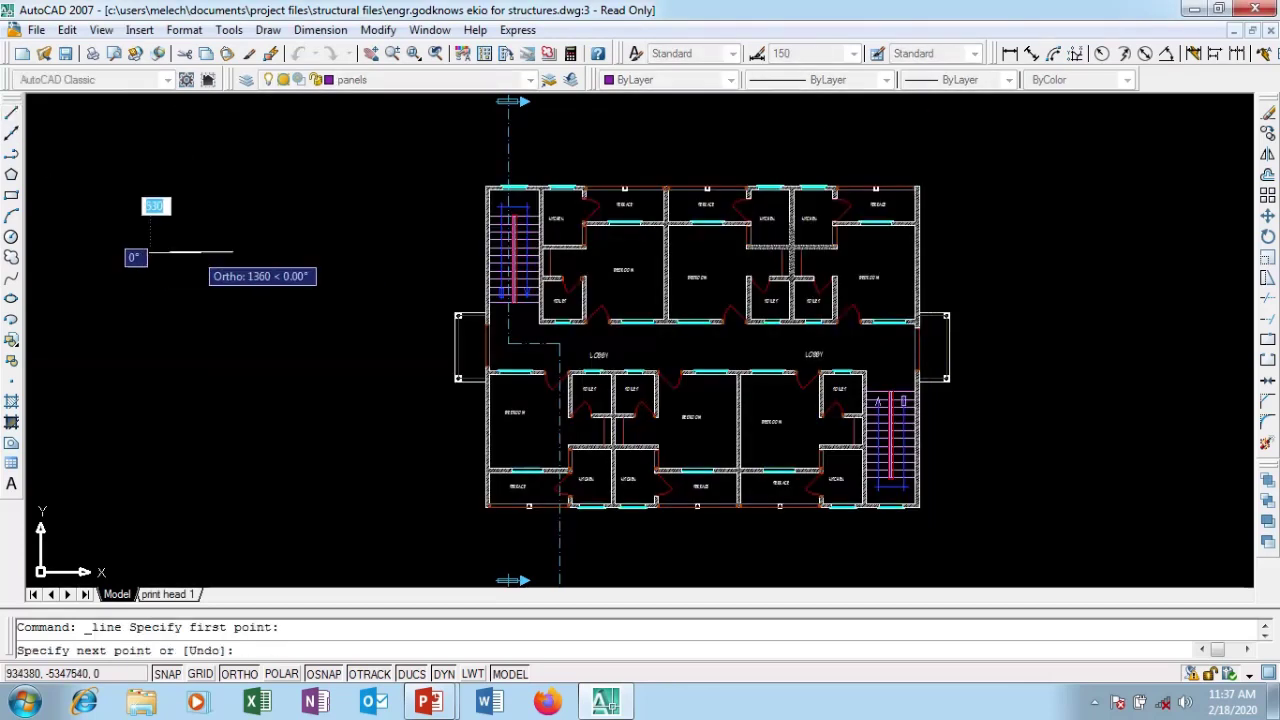
left_click(352, 252)
right_click(354, 253)
left_click(364, 265)
left_click(329, 268)
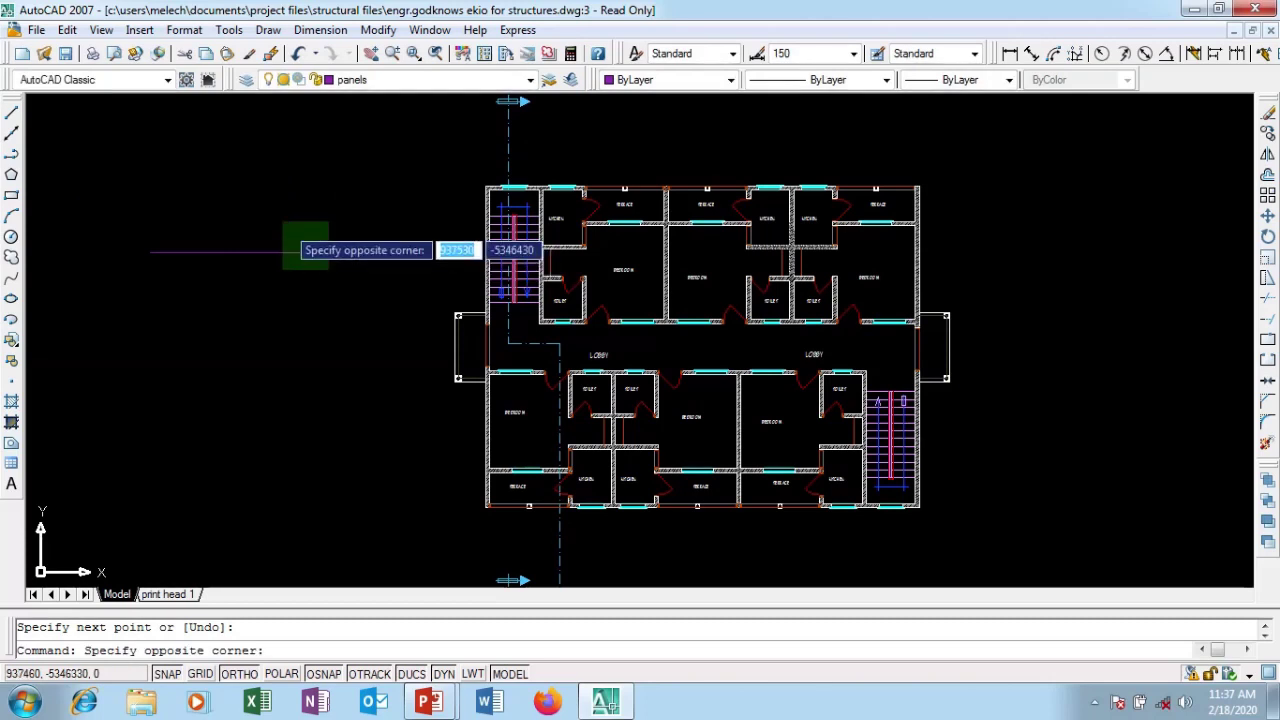
left_click(286, 229)
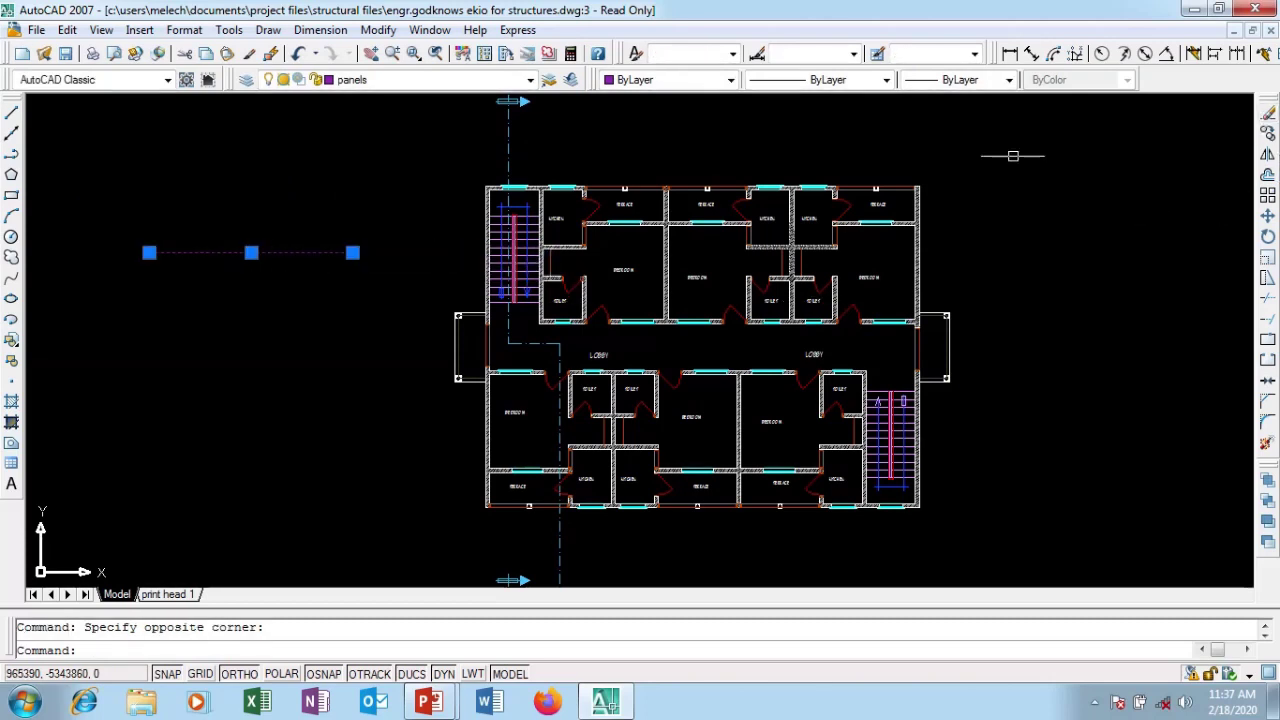
left_click(1268, 117)
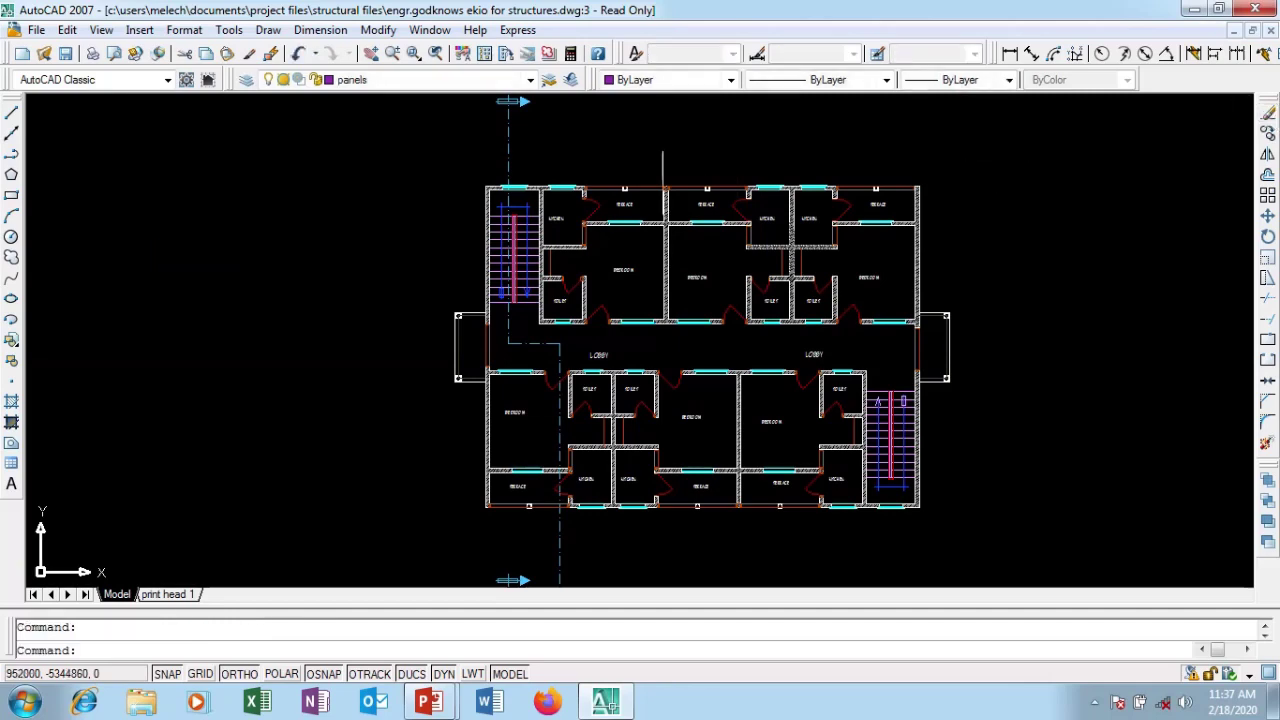
Create a new layer named ARCH DIM and make it the current layer
left_click(245, 80)
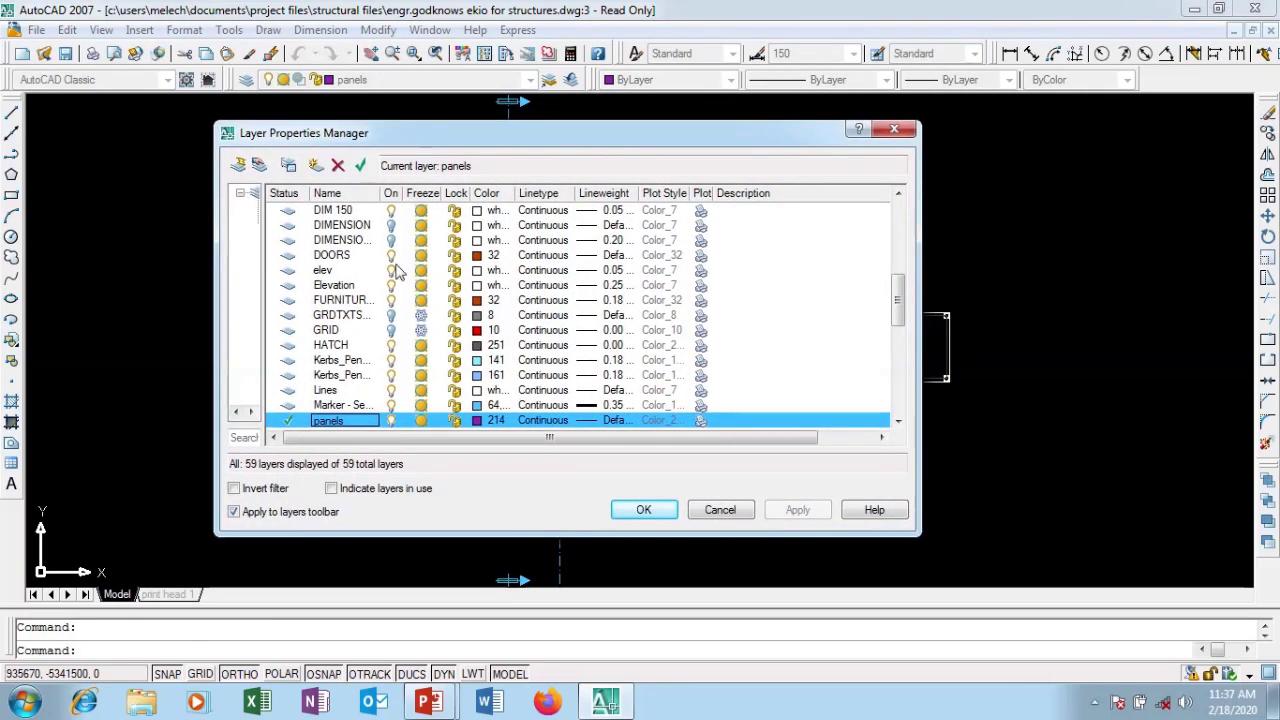
scroll(363, 355, "up", 8)
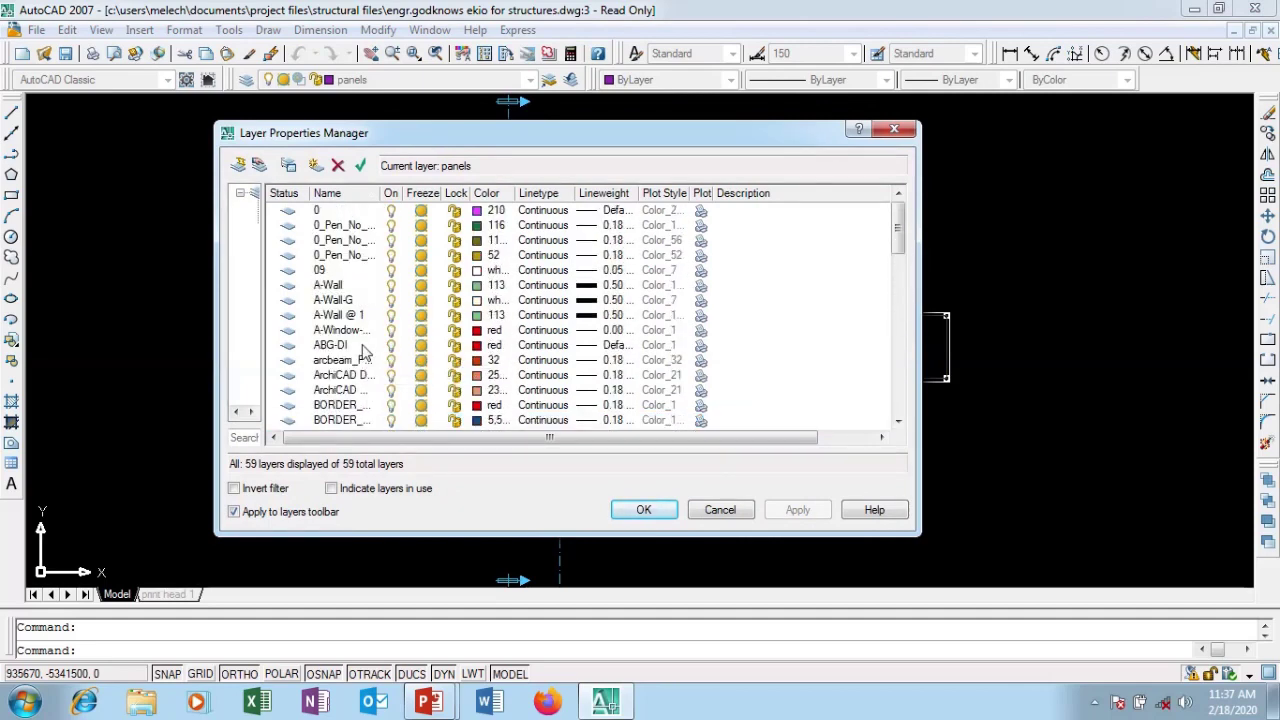
scroll(363, 350, "down", 4)
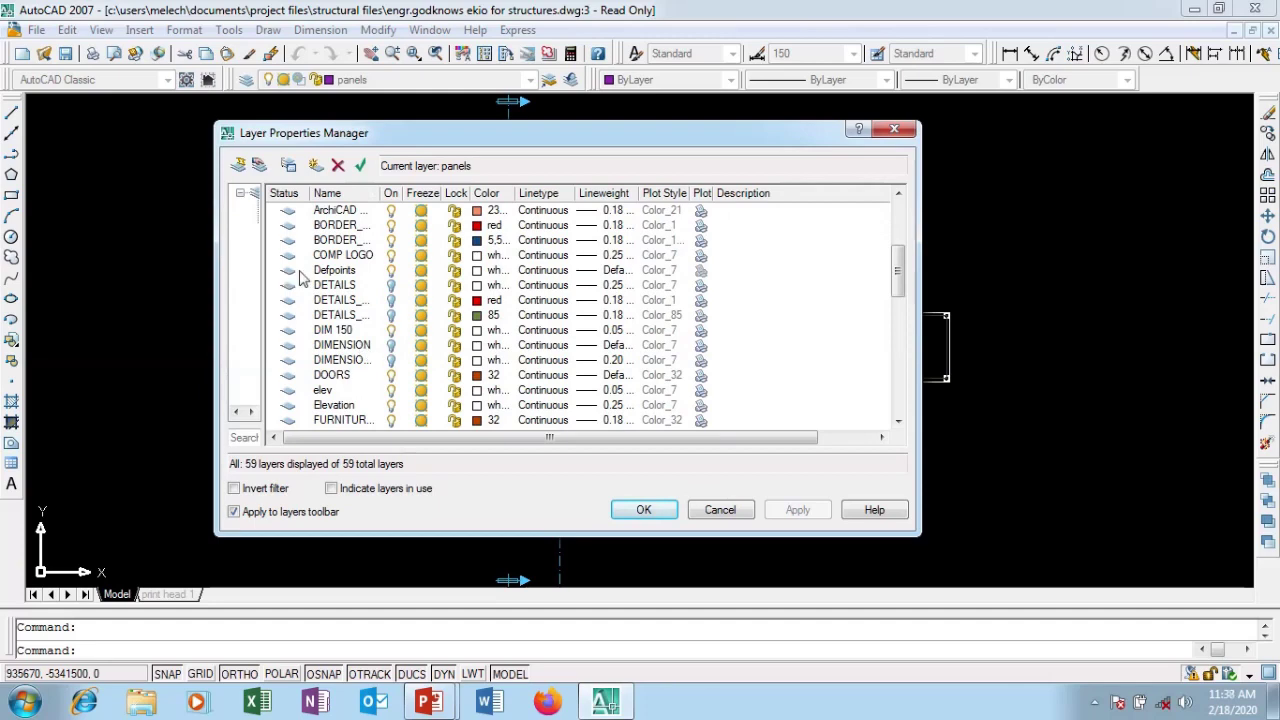
left_click(315, 166)
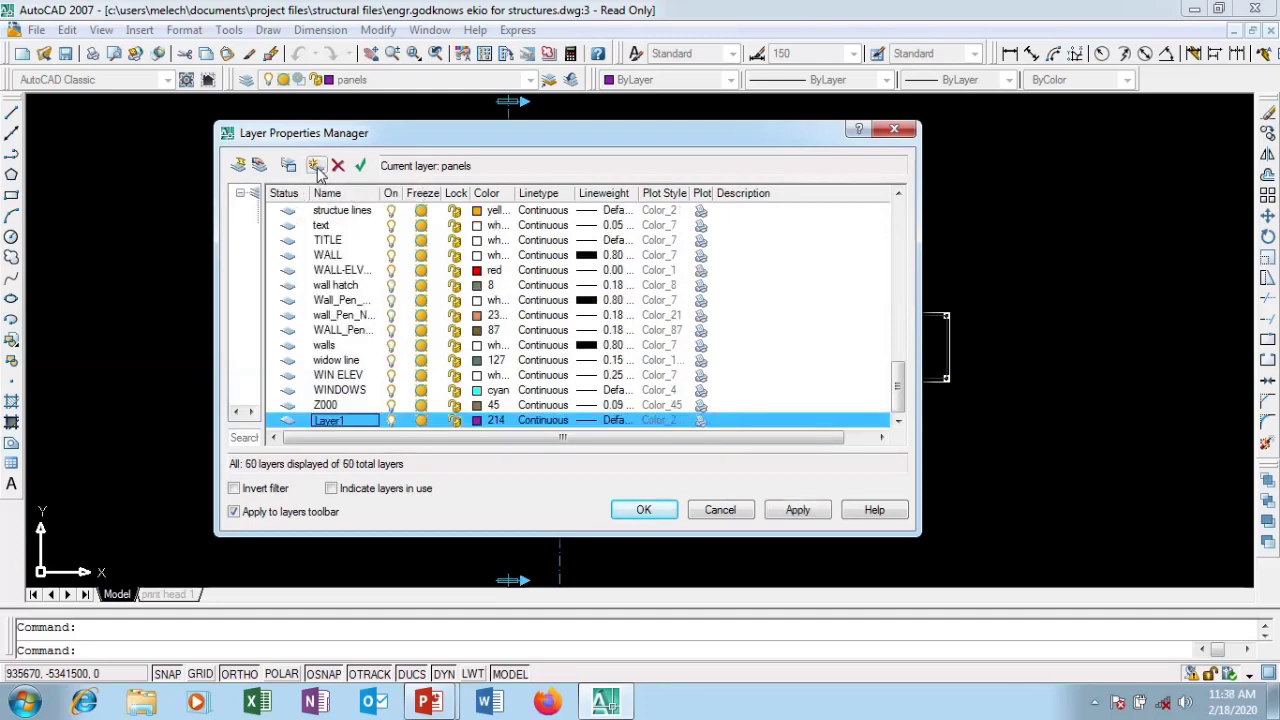
double_click(347, 421)
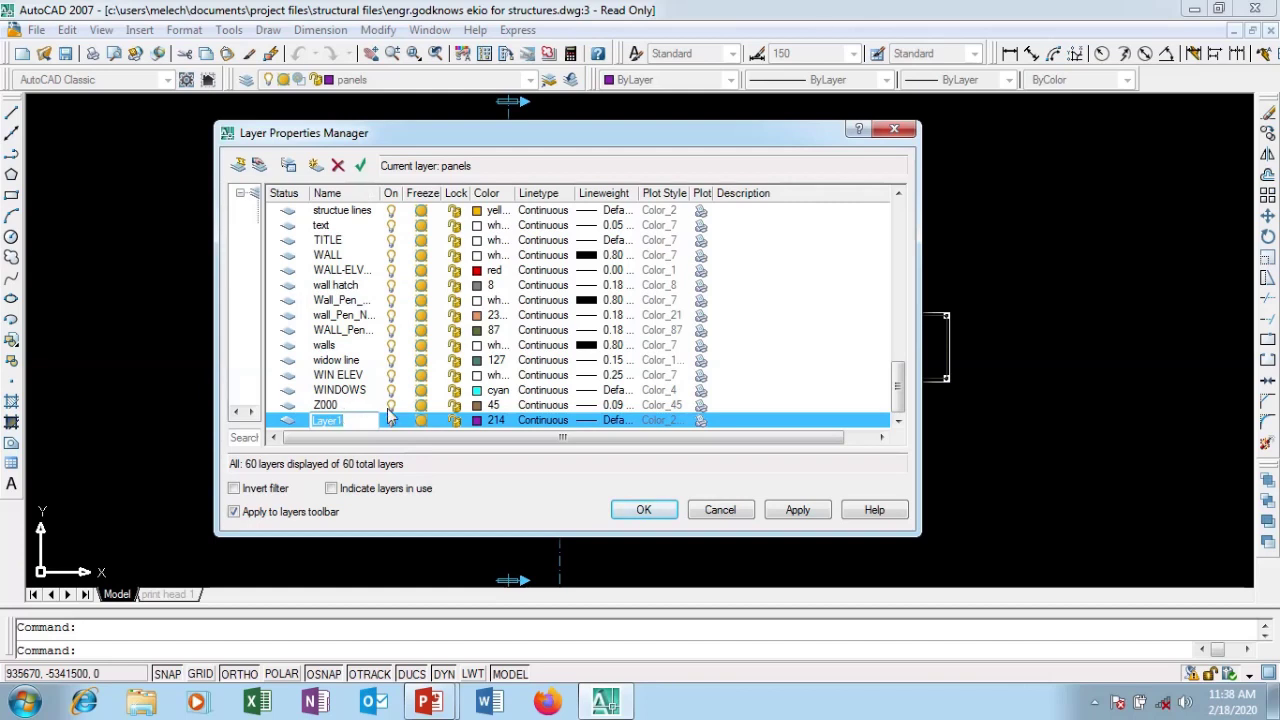
left_click(410, 390)
left_click(340, 422)
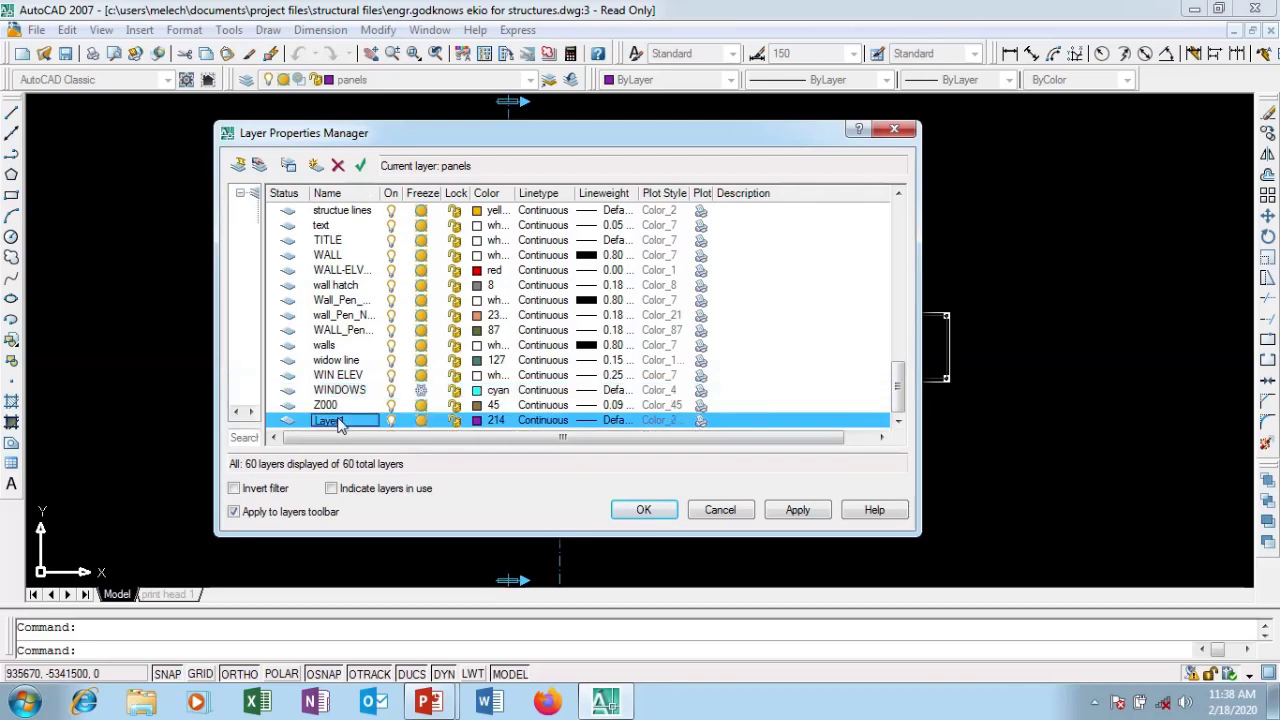
left_click(340, 421)
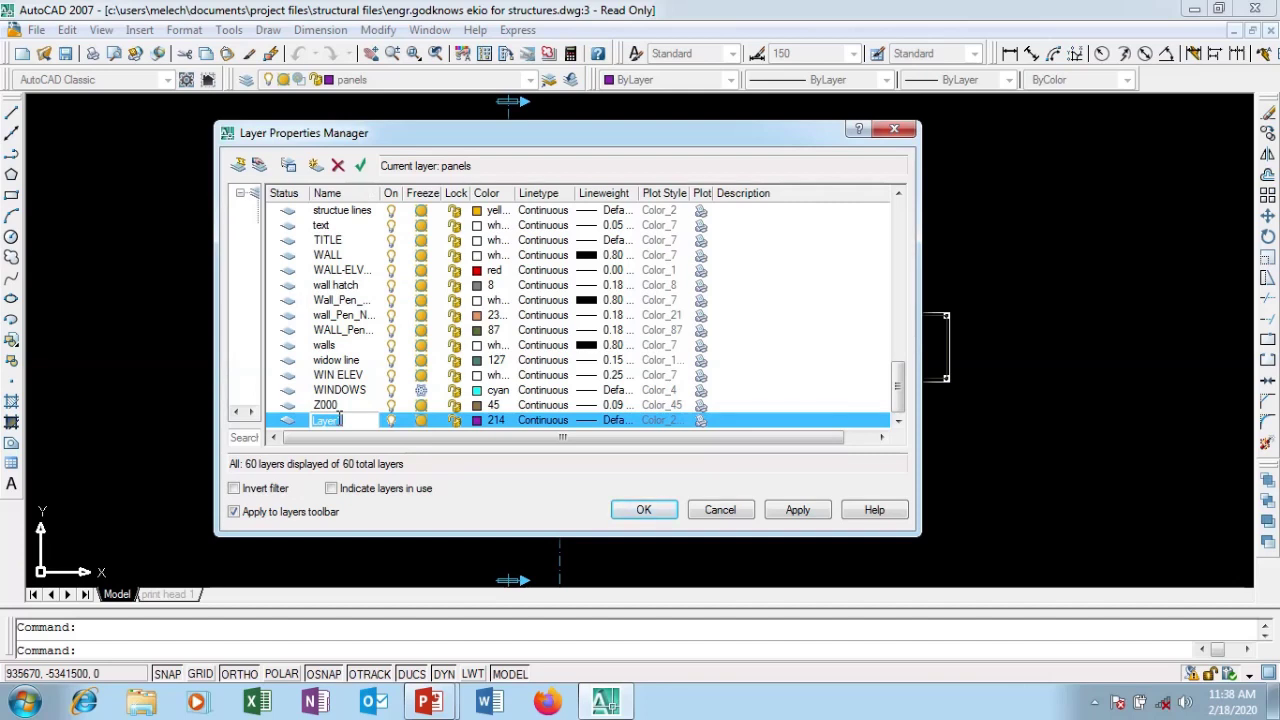
type("ARCH DIM")
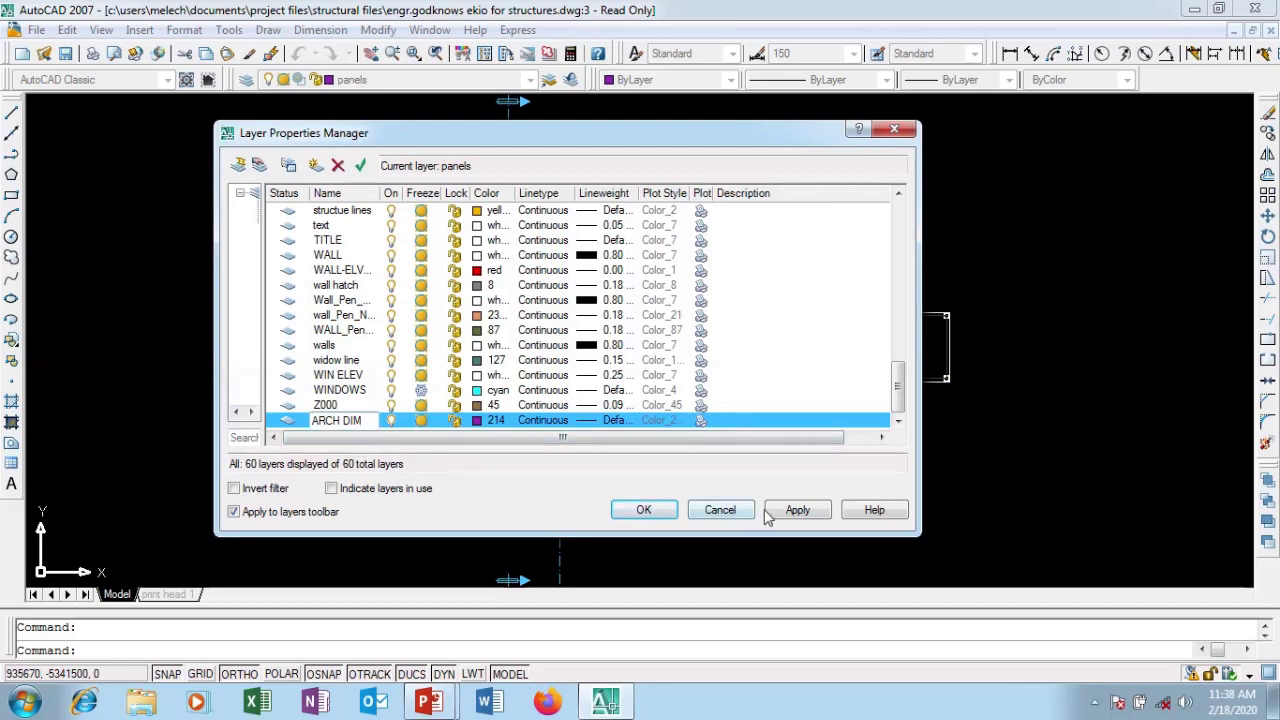
left_click(898, 421)
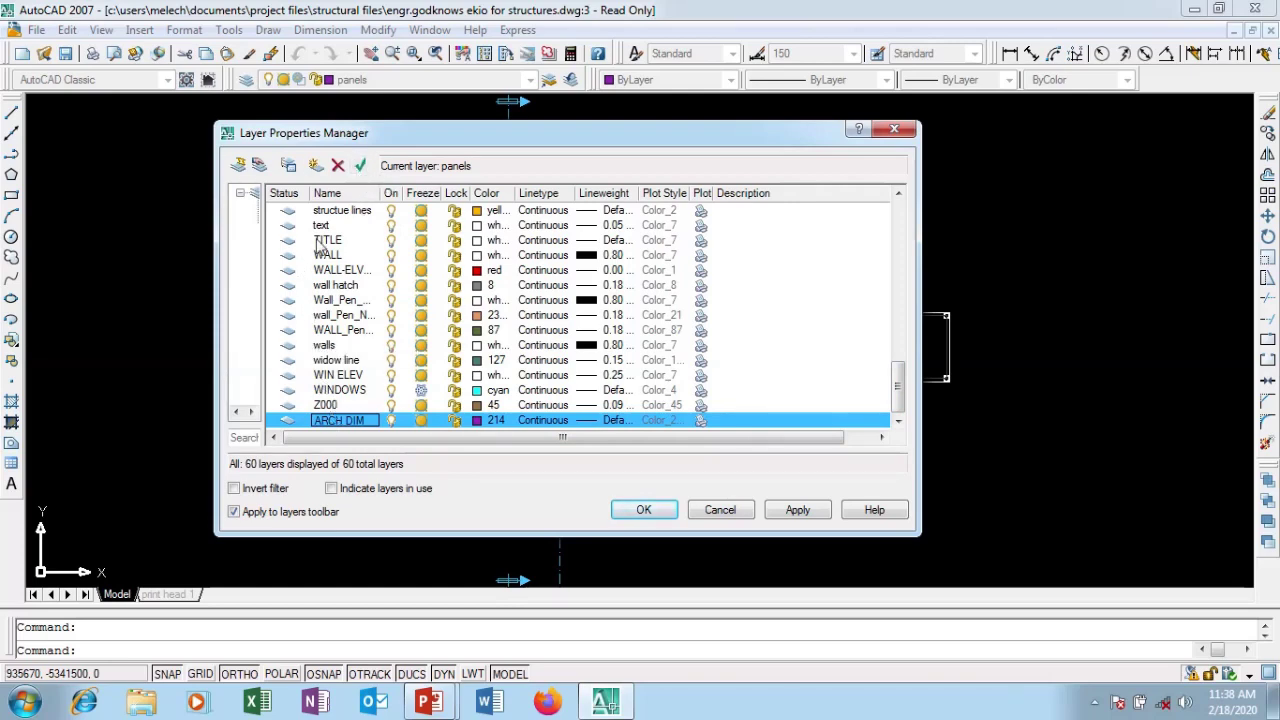
double_click(292, 421)
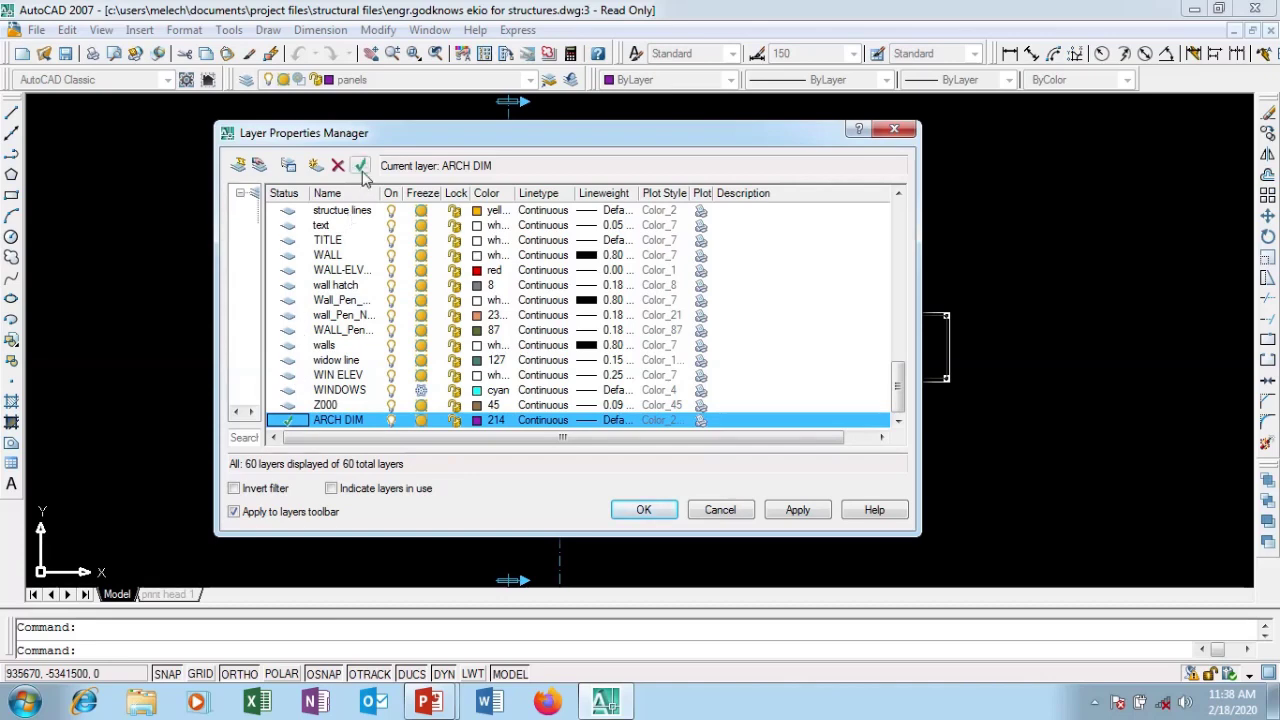
Make WALL the current layer and switch the current layer back to ARCH DIM
left_click(295, 256)
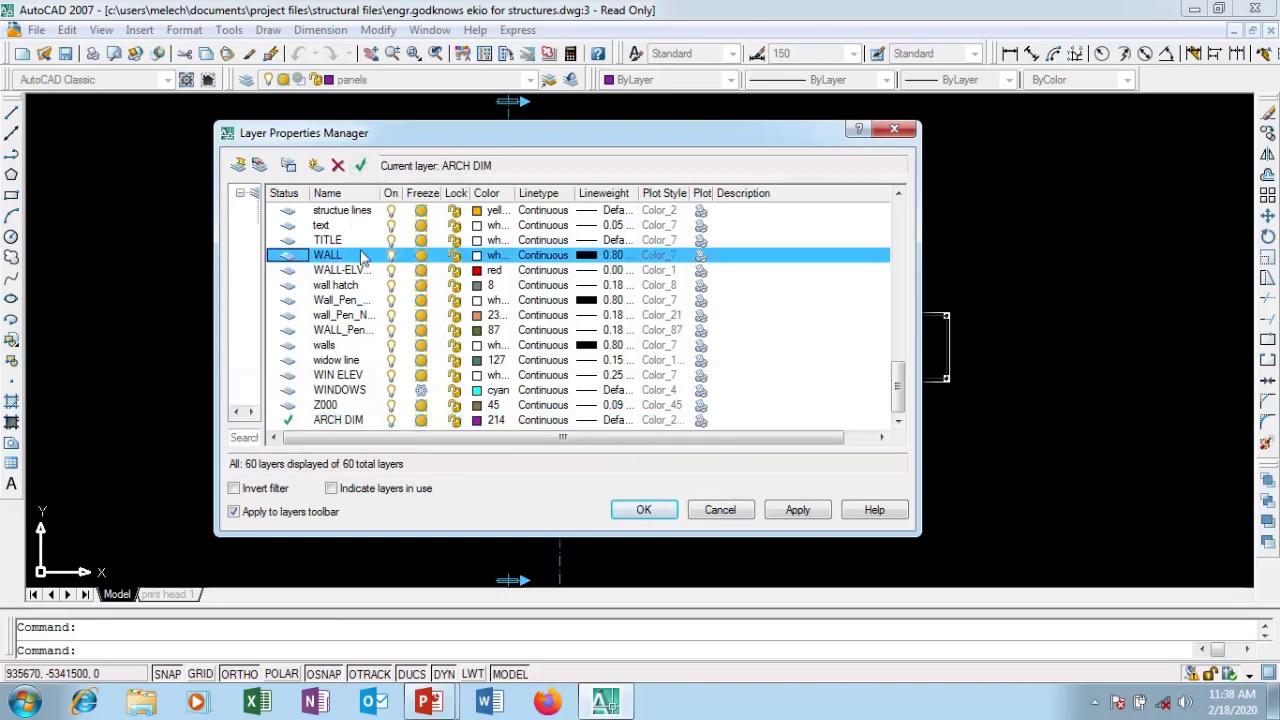
left_click(360, 165)
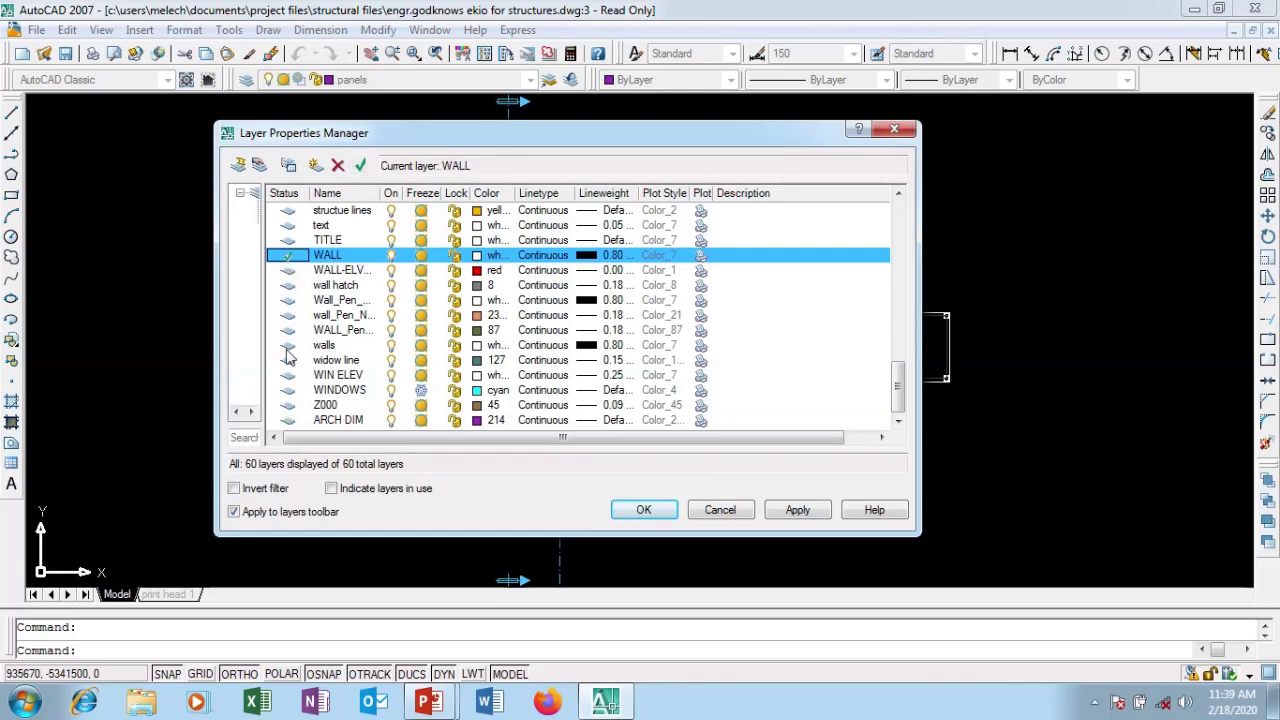
left_click(292, 421)
left_click(362, 166)
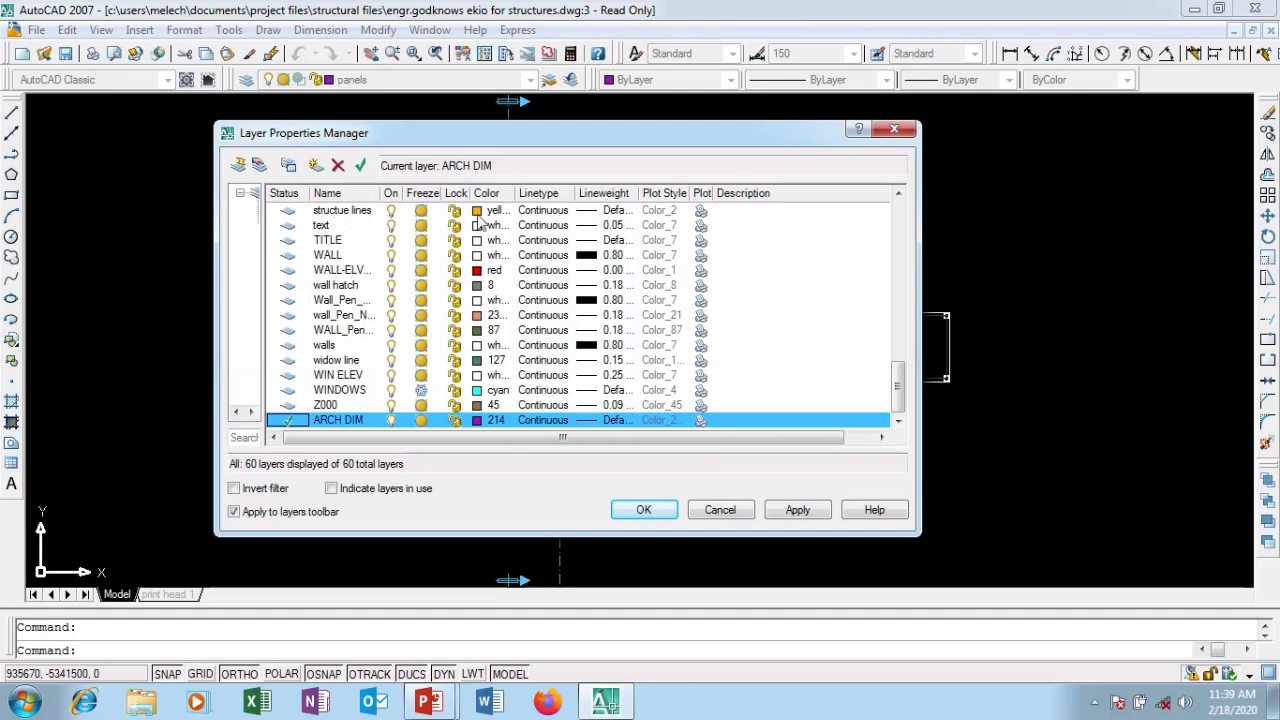
Freeze and turn off the structue lines layer, and restore it to thawed and on
left_click(421, 211)
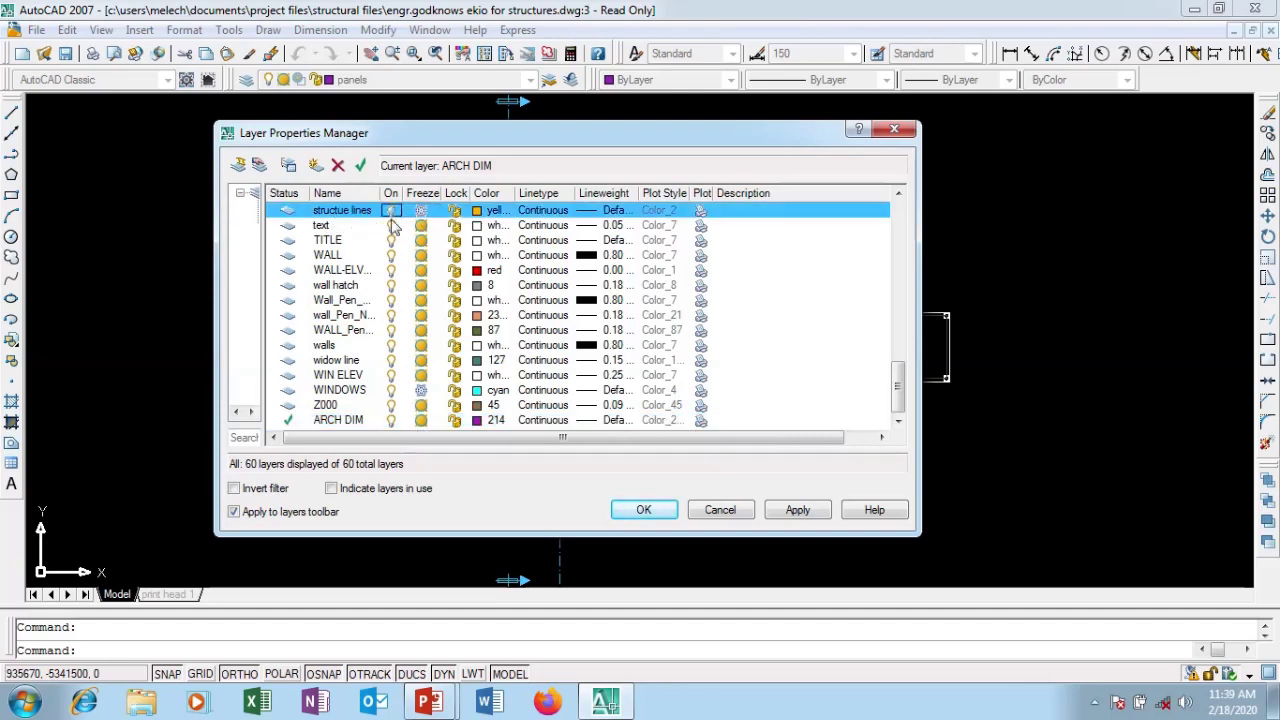
left_click(455, 213)
left_click(421, 212)
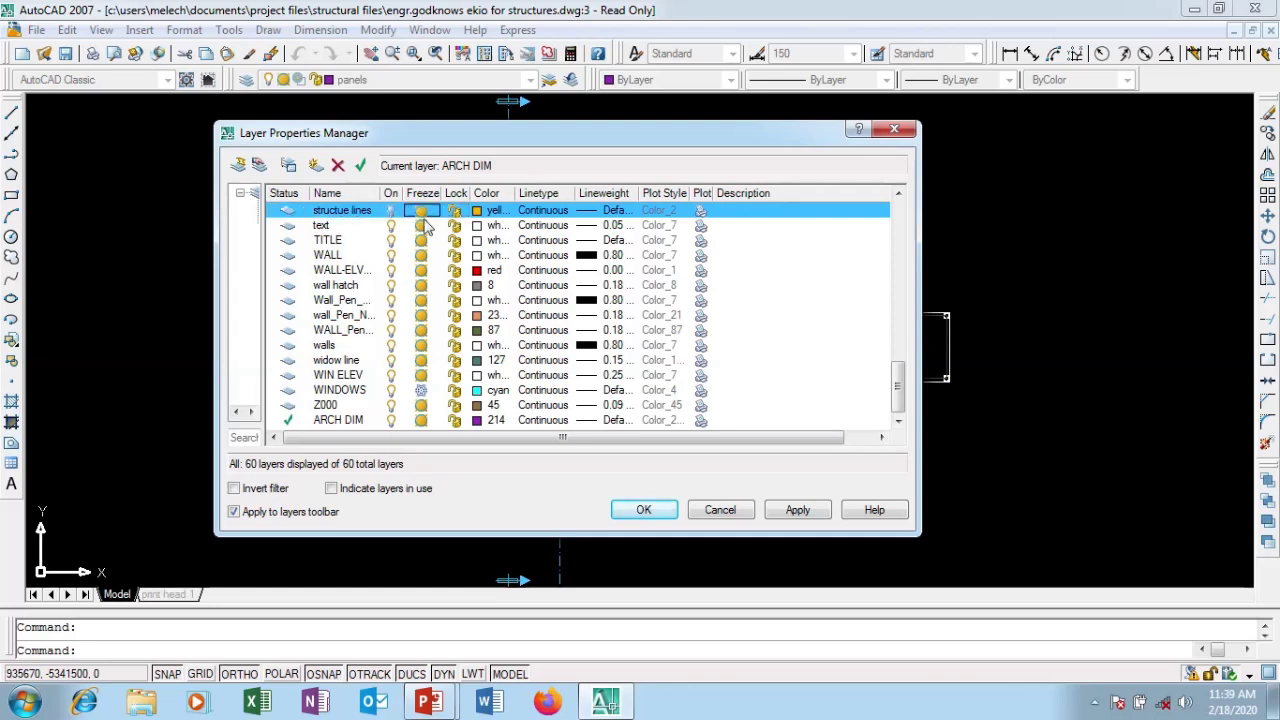
left_click(392, 213)
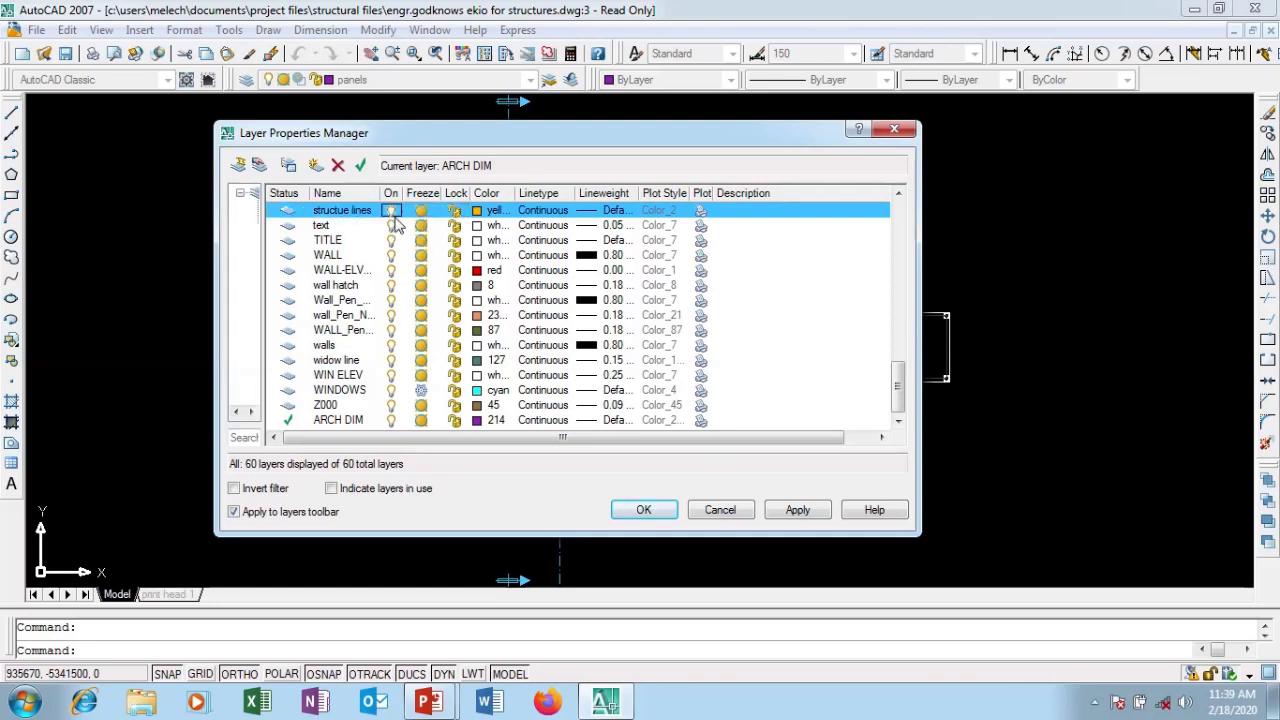
Set the ARCH DIM layer's color to red
left_click(478, 421)
left_click_drag(934, 142, 848, 146)
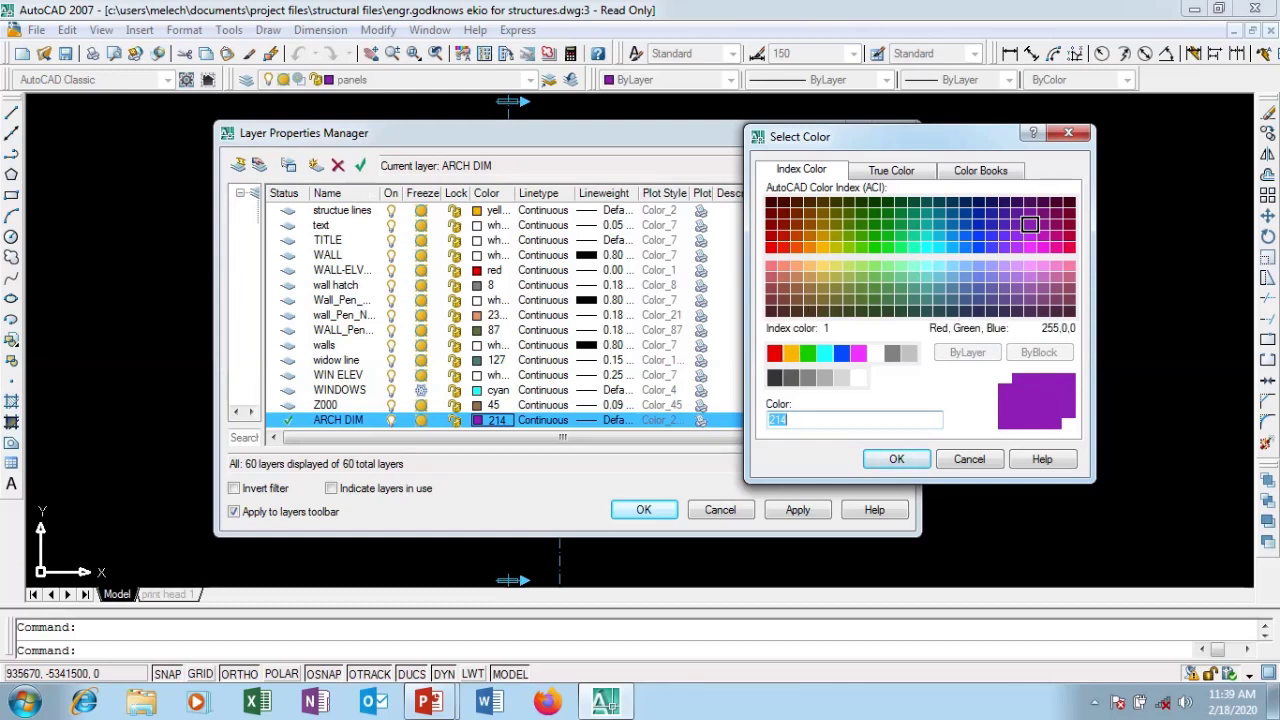
left_click(774, 353)
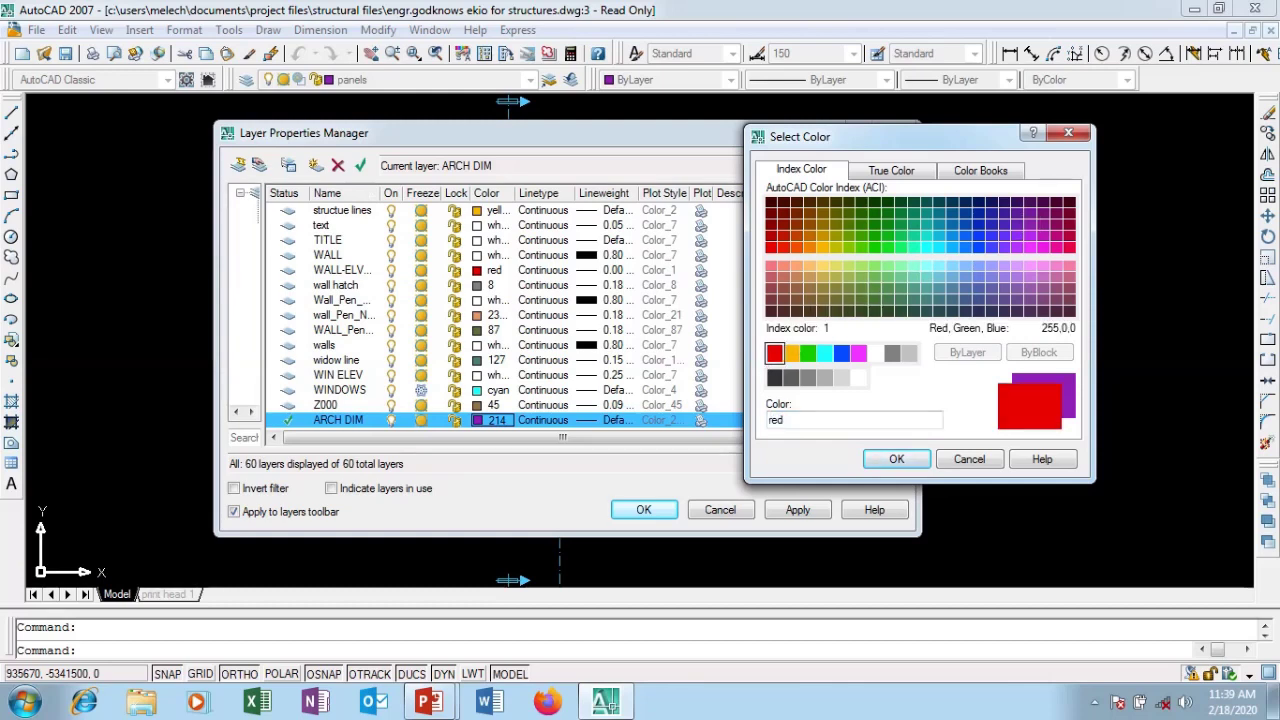
left_click(893, 459)
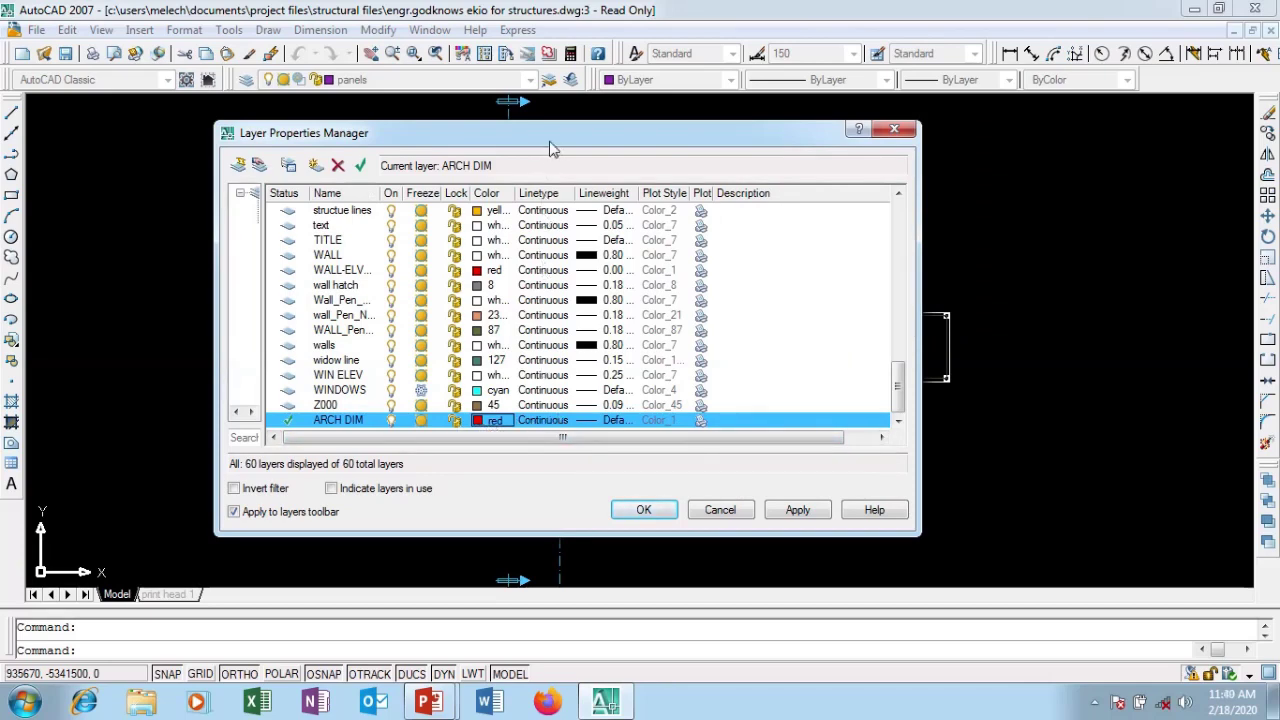
Examine the loaded linetypes and those available in acadiso.lin for the ARCH DIM layer, leaving its linetype as it is
left_click_drag(551, 140, 598, 129)
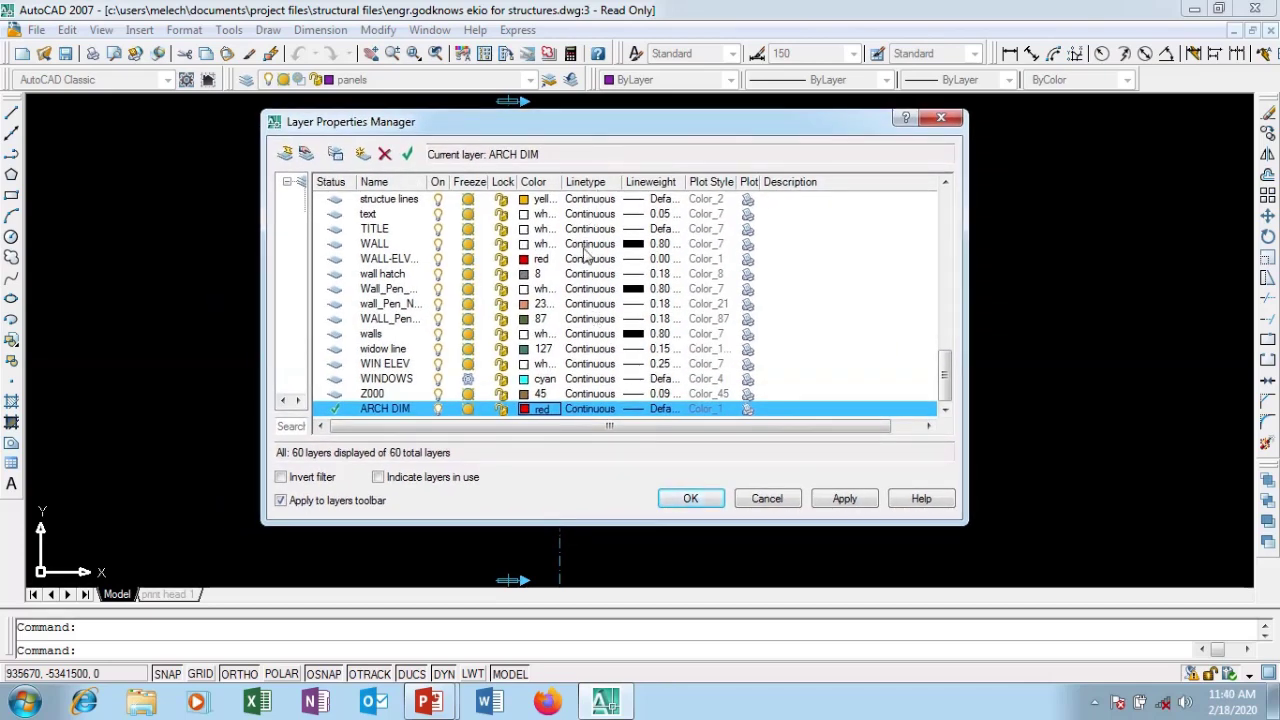
left_click(608, 413)
left_click_drag(603, 205, 683, 171)
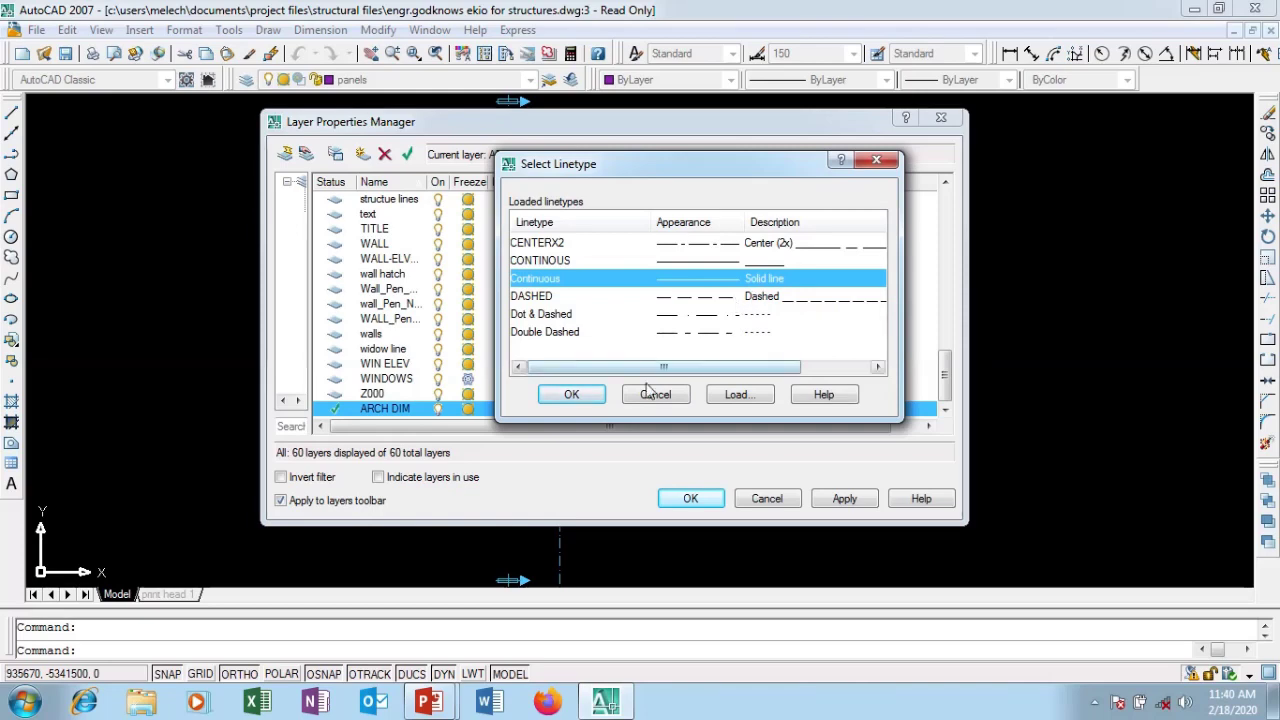
left_click(735, 394)
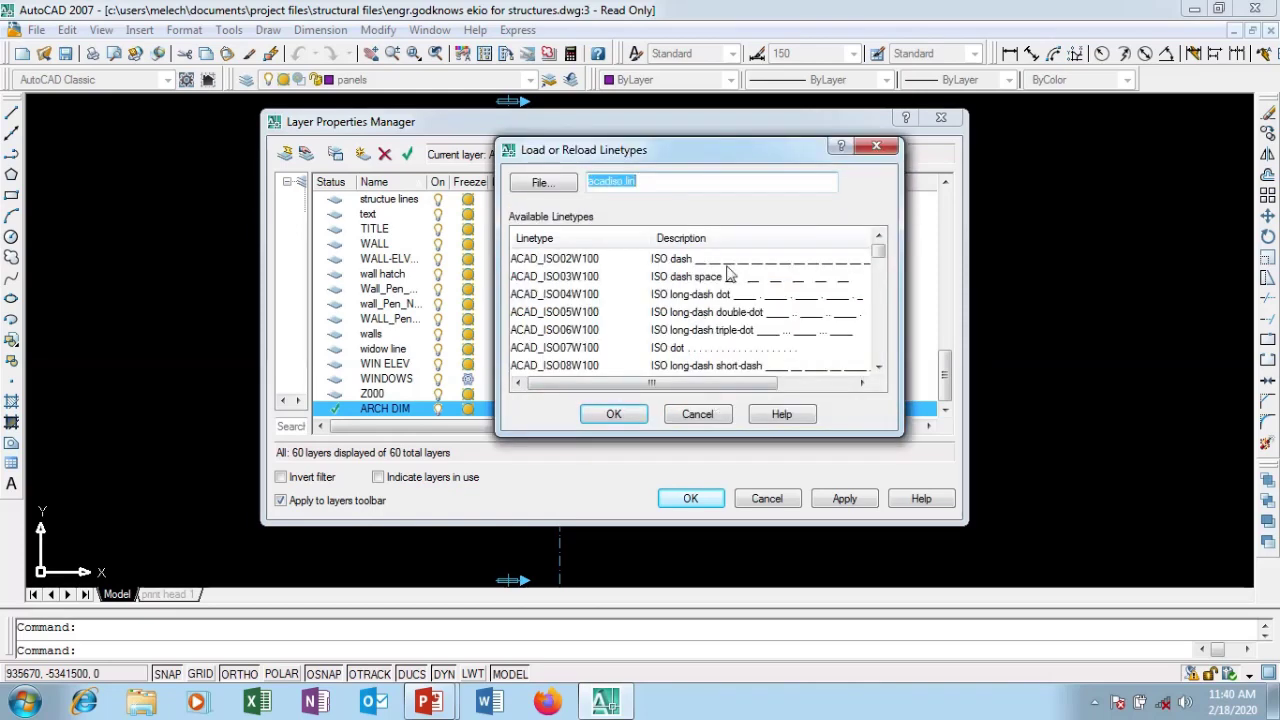
scroll(878, 280, "down", 3)
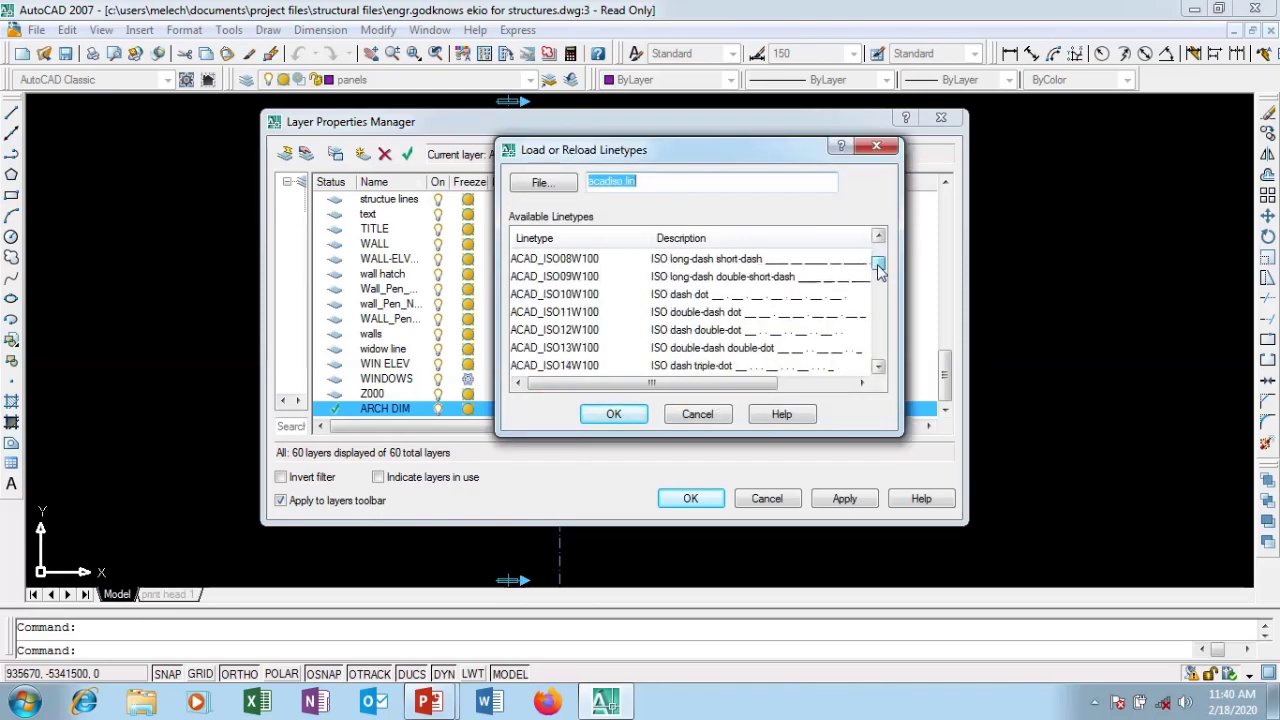
left_click_drag(878, 280, 875, 287)
left_click(777, 296)
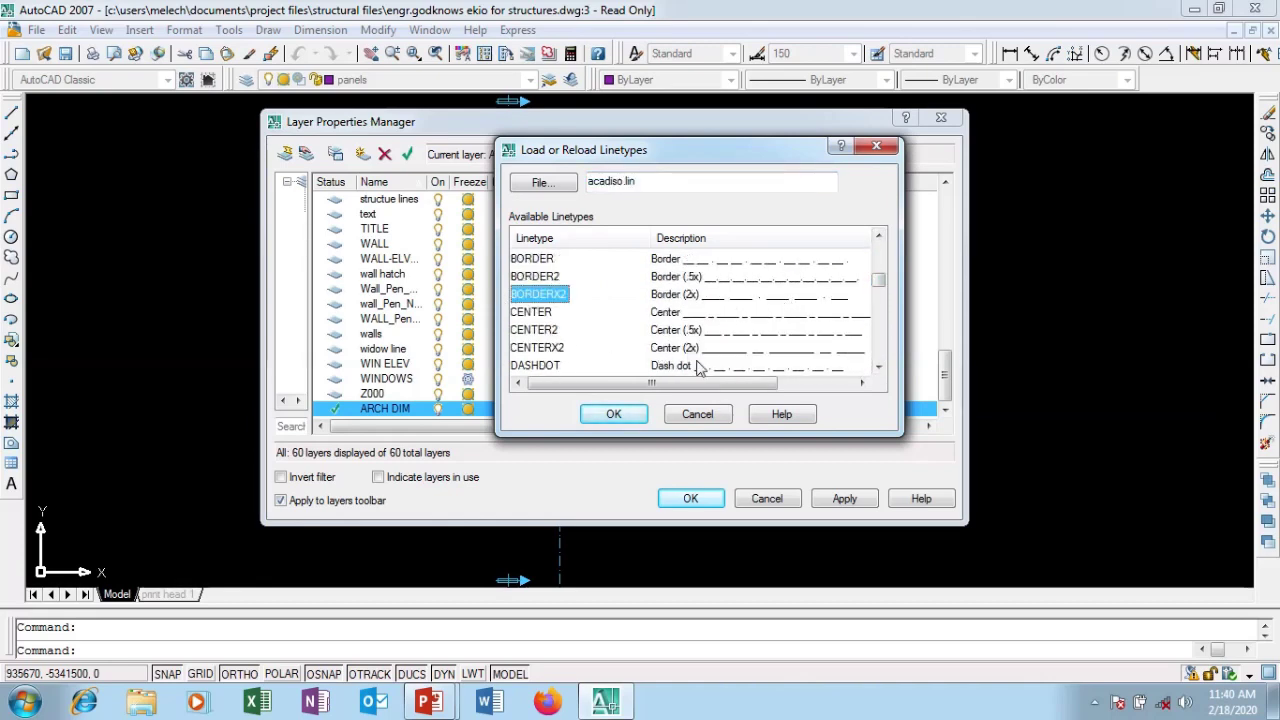
left_click(699, 416)
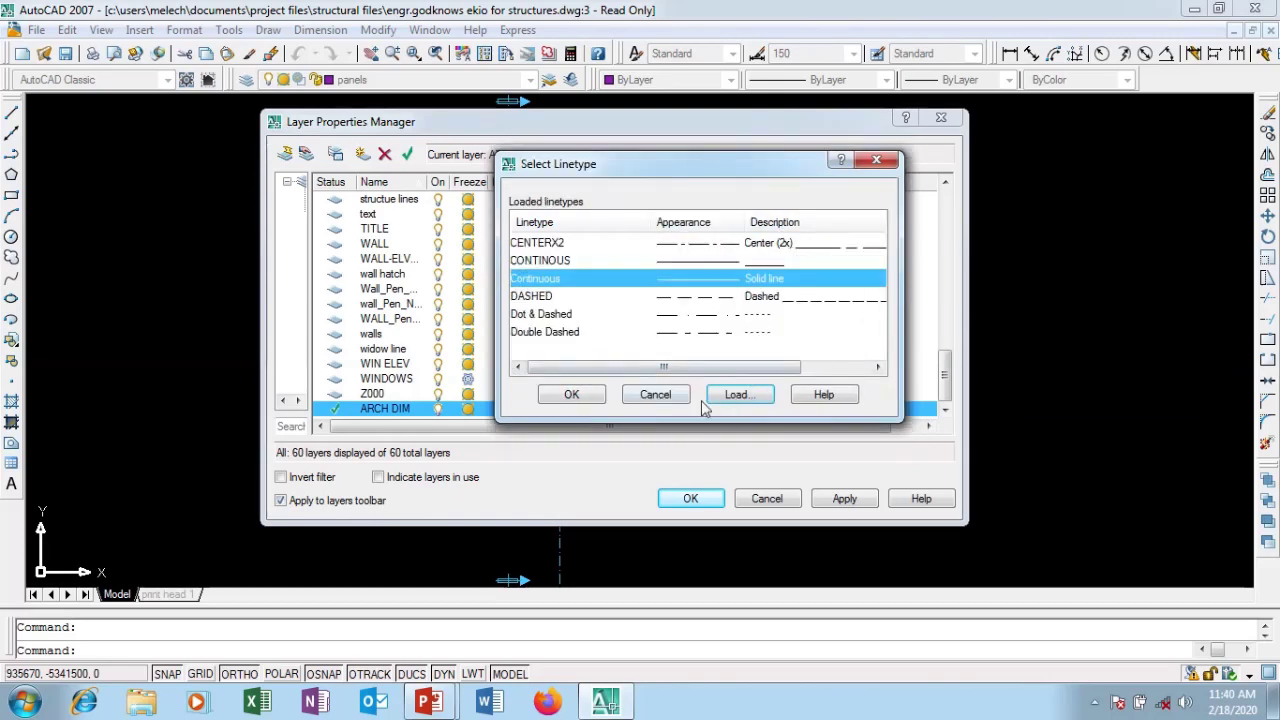
left_click(656, 395)
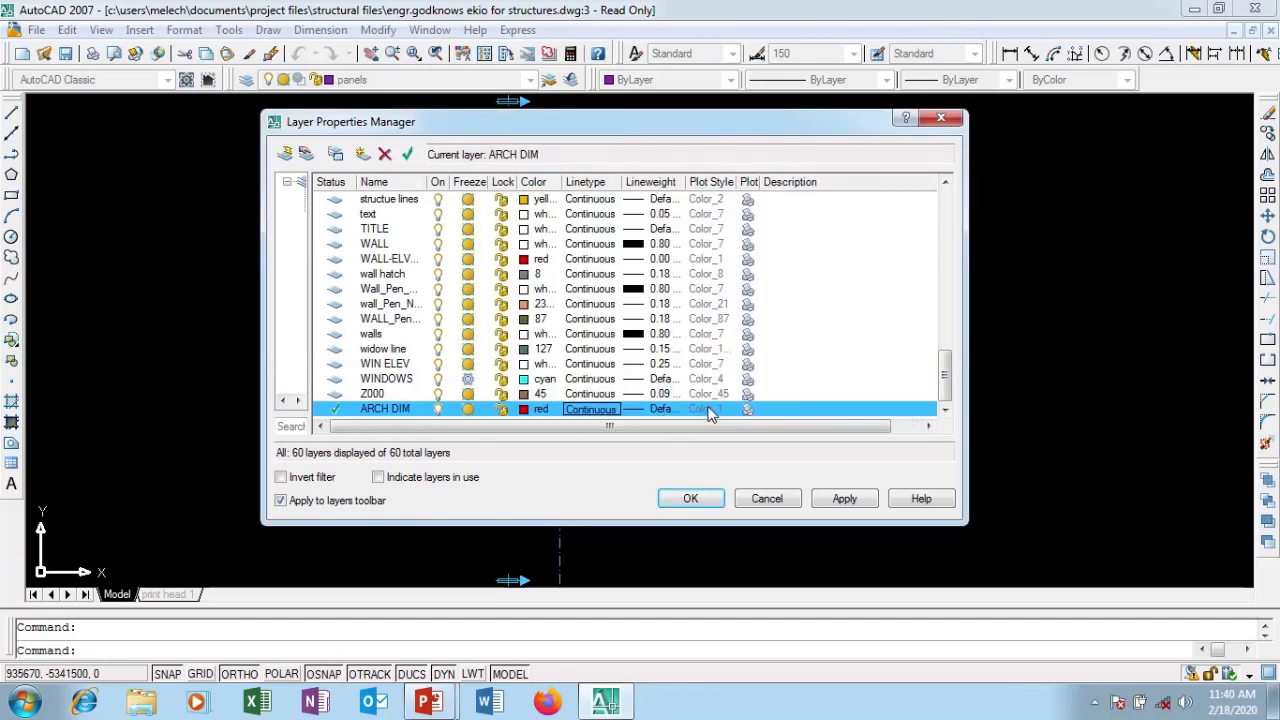
Toggle plotting of the ARCH DIM layer off and back on
left_click(709, 411)
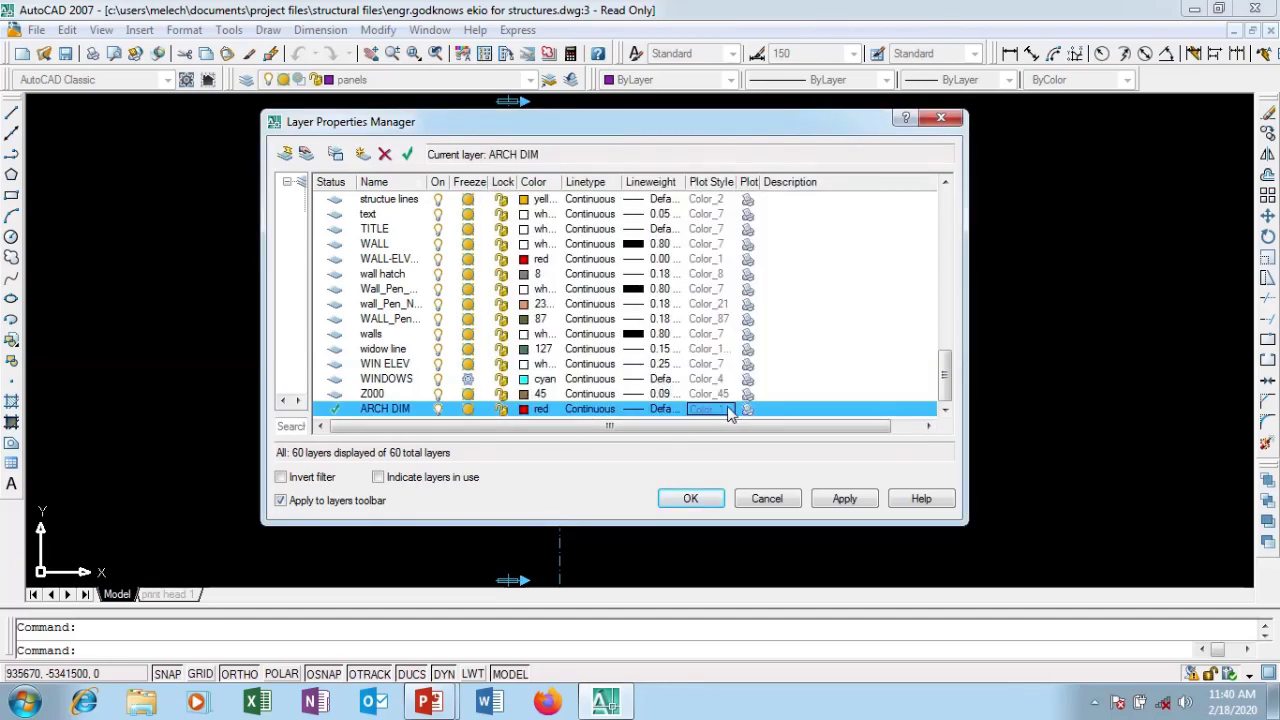
left_click(746, 411)
left_click(747, 411)
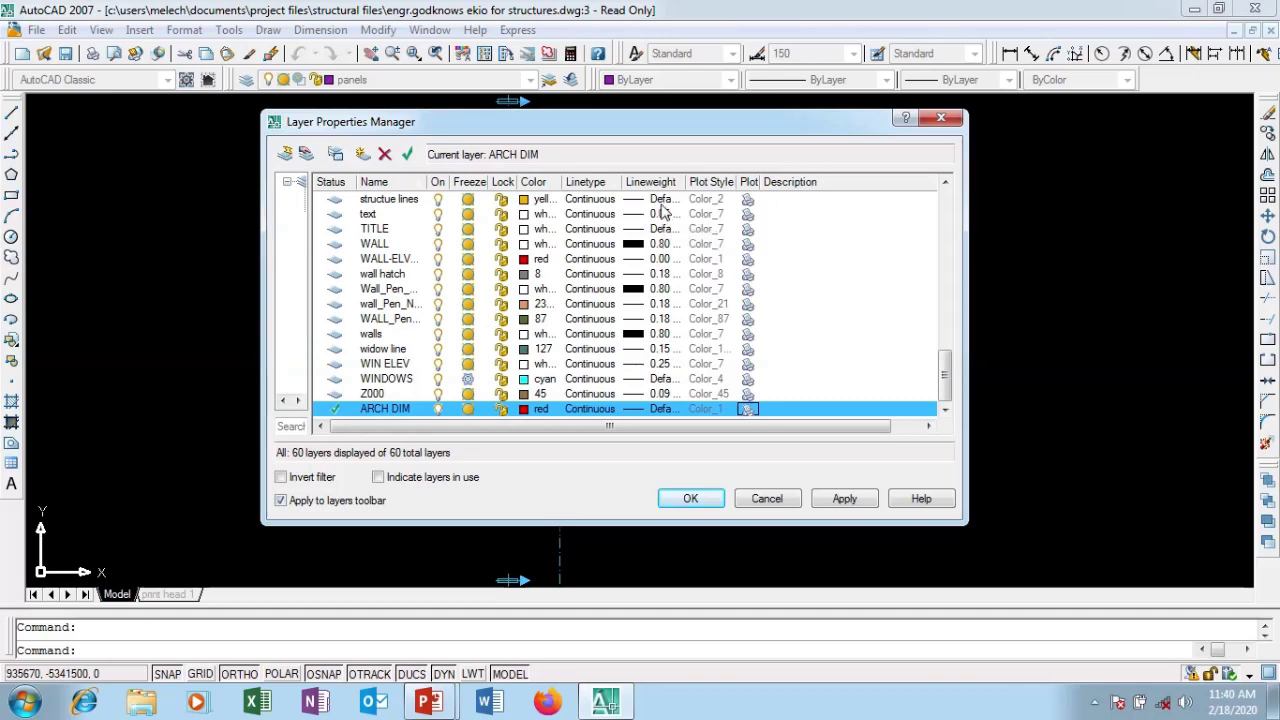
Set the ARCH DIM layer's lineweight to 0.30 mm, then apply the layer changes and return to the drawing
left_click(662, 410)
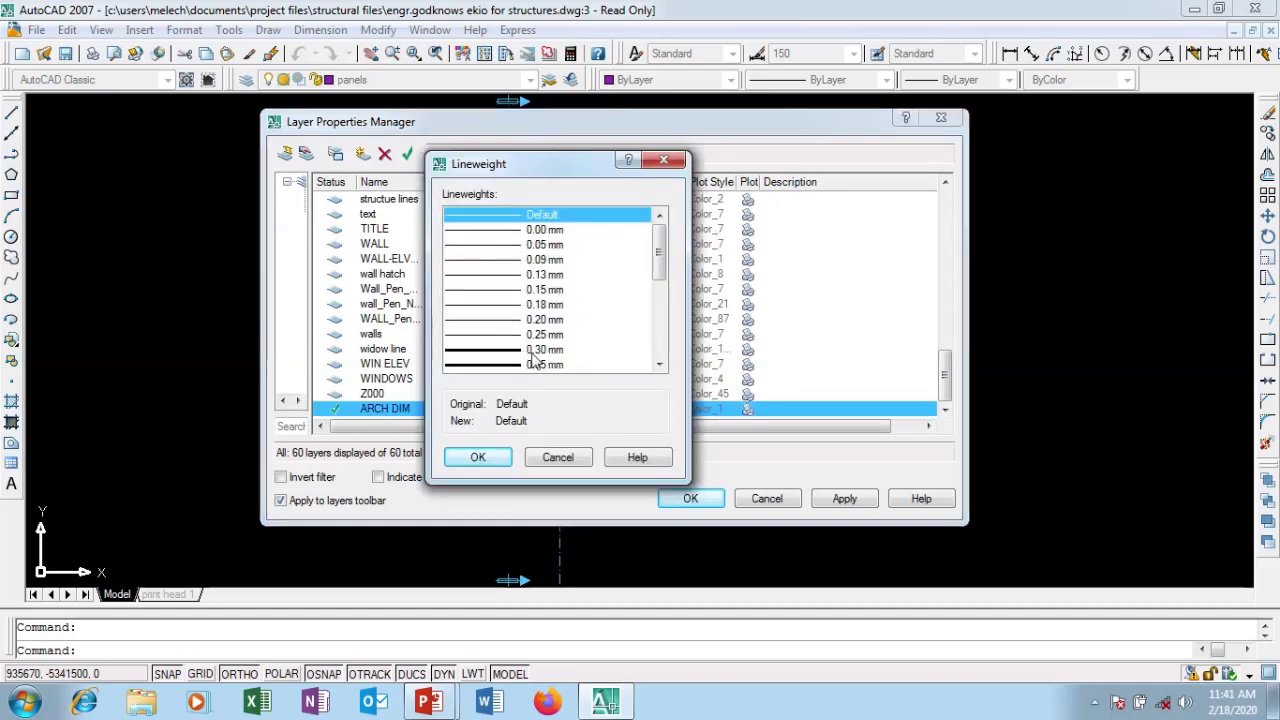
left_click(663, 161)
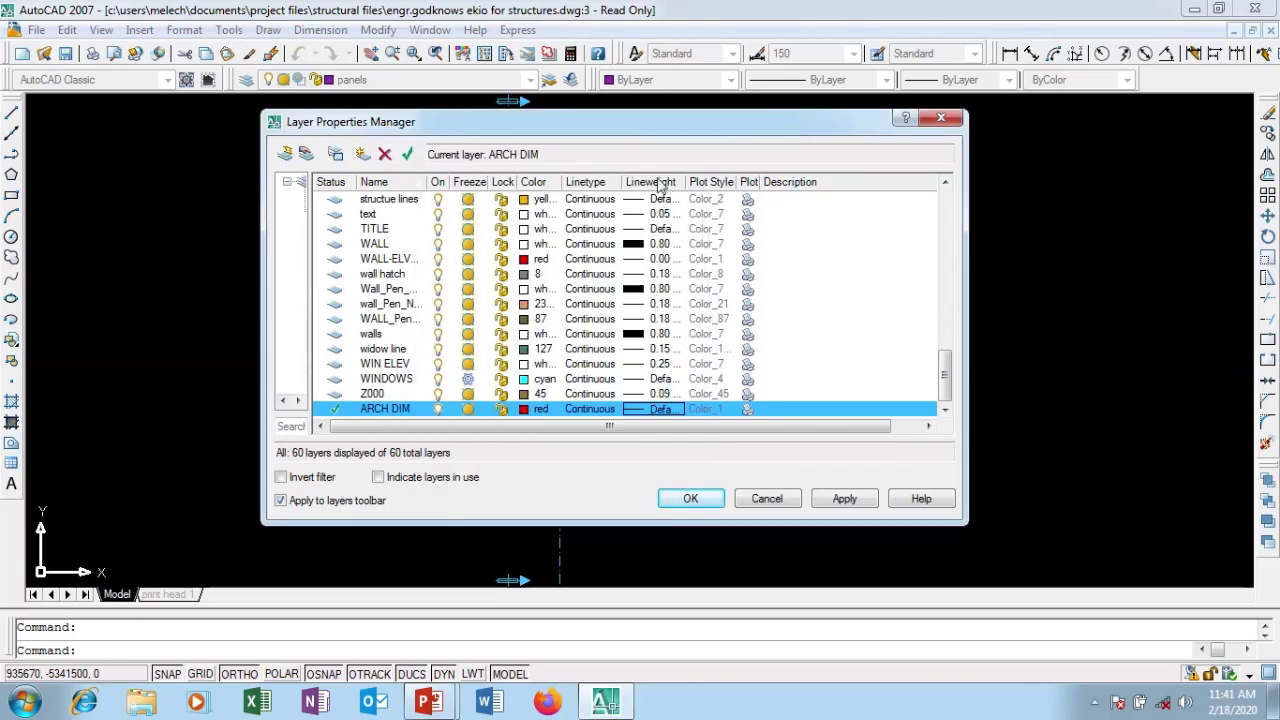
left_click(660, 418)
left_click(660, 366)
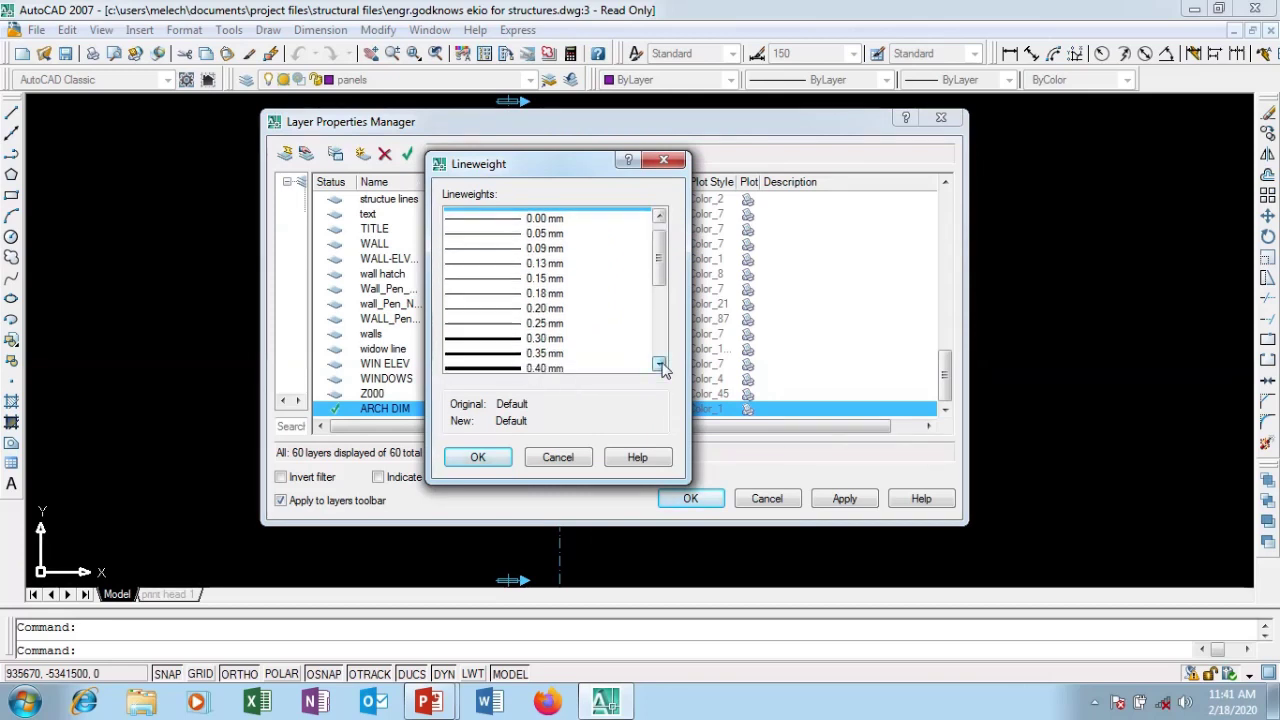
left_click(660, 366)
left_click(660, 366)
left_click(545, 350)
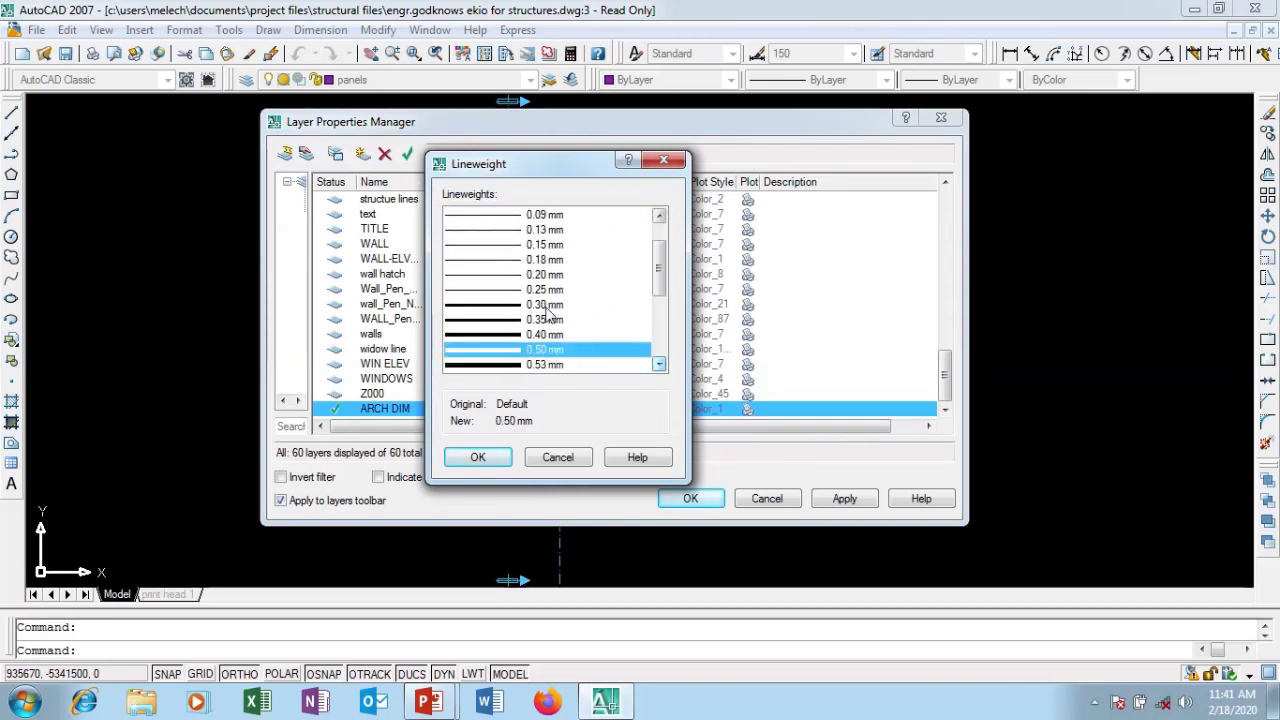
left_click(546, 305)
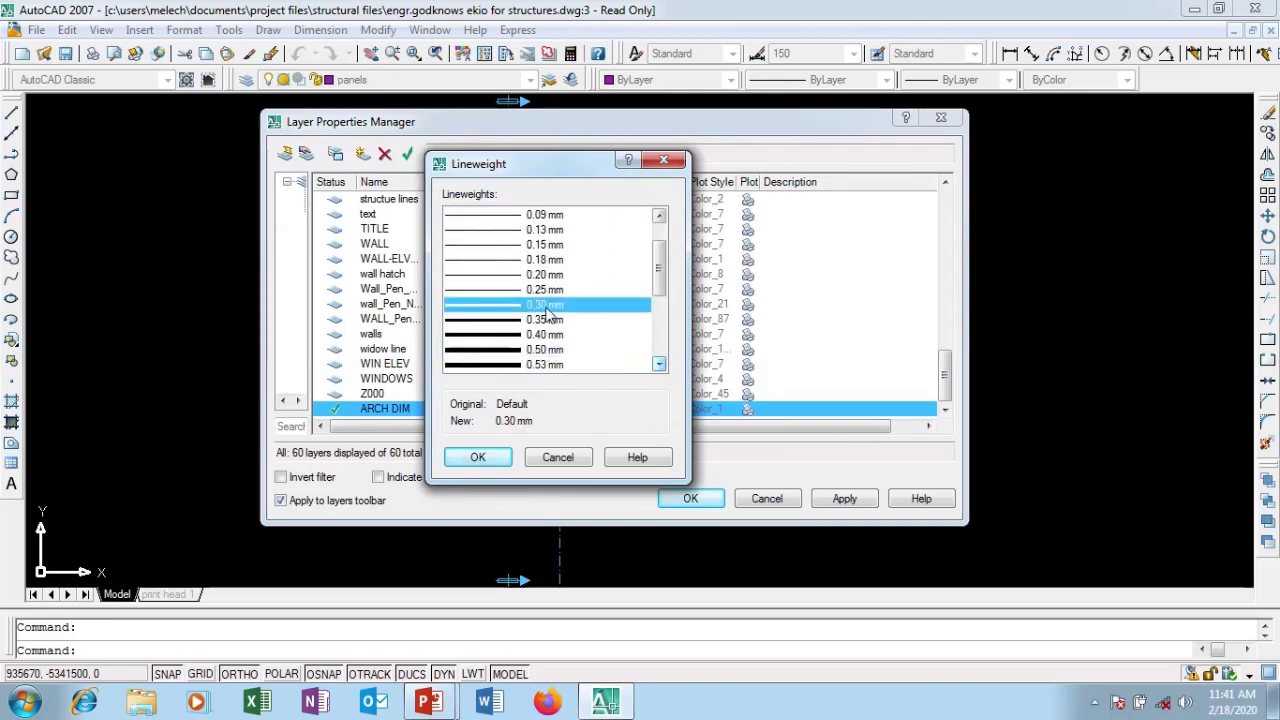
left_click(478, 457)
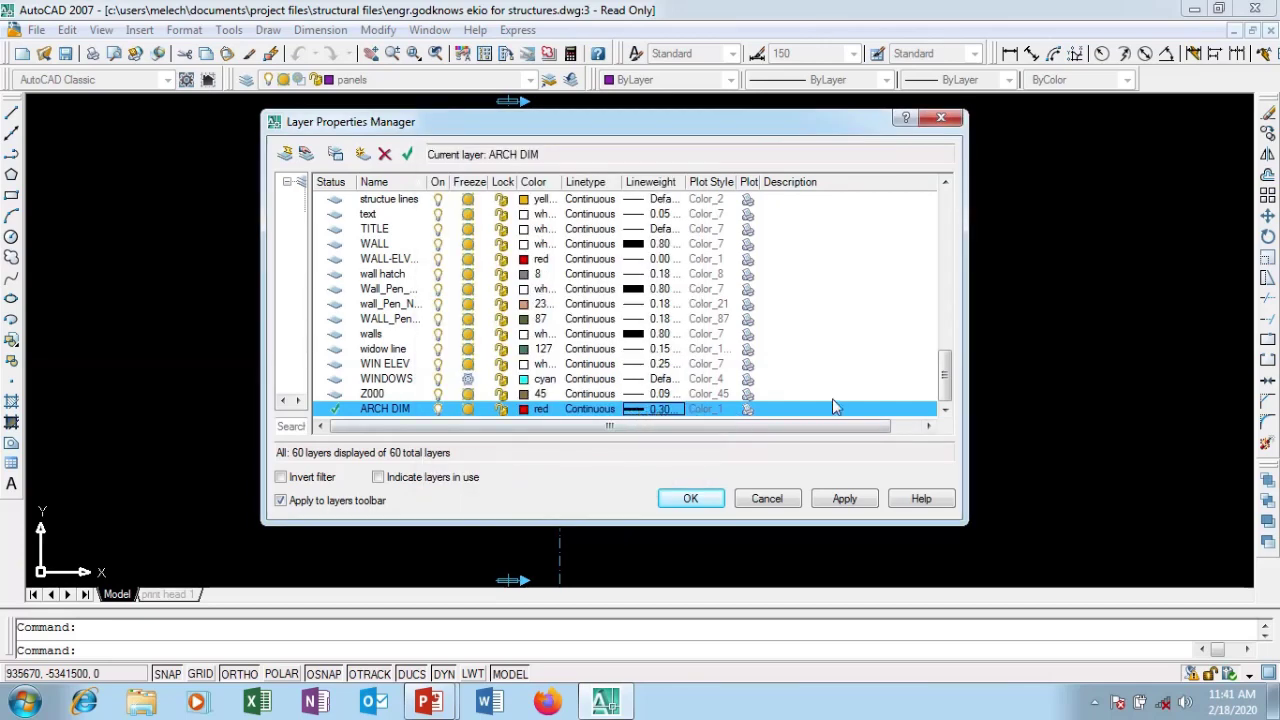
left_click(845, 499)
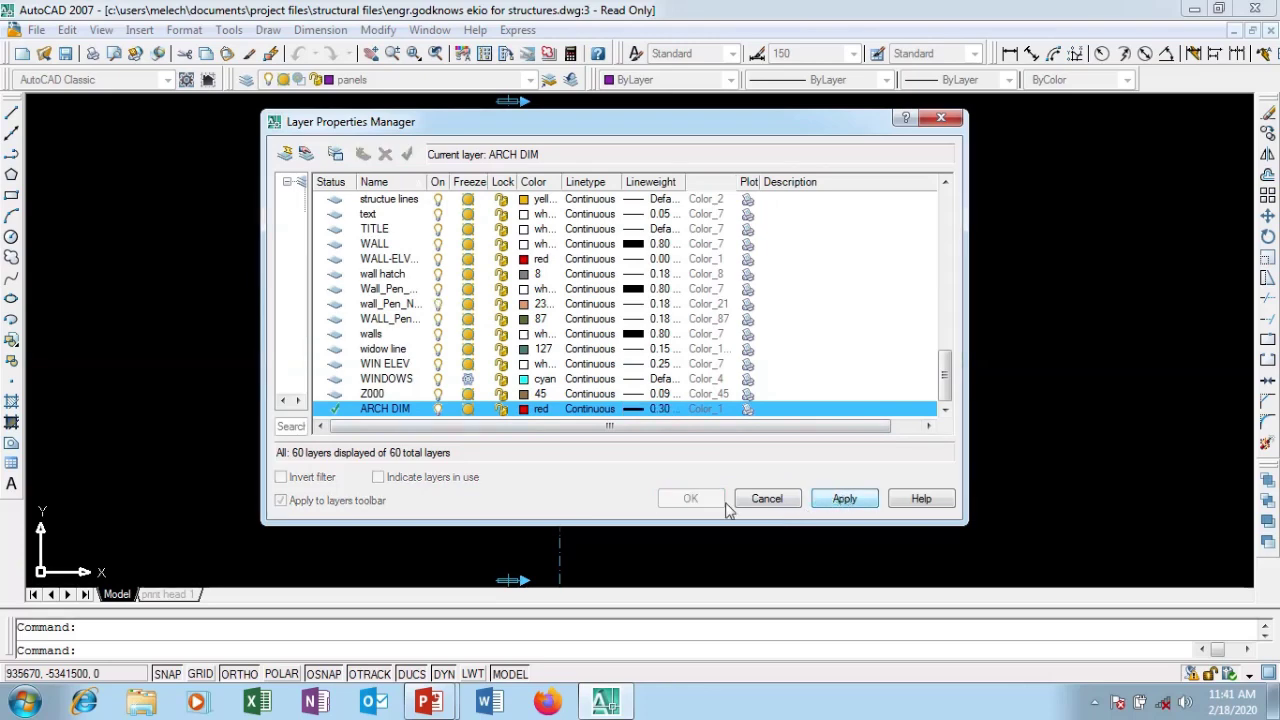
left_click(690, 499)
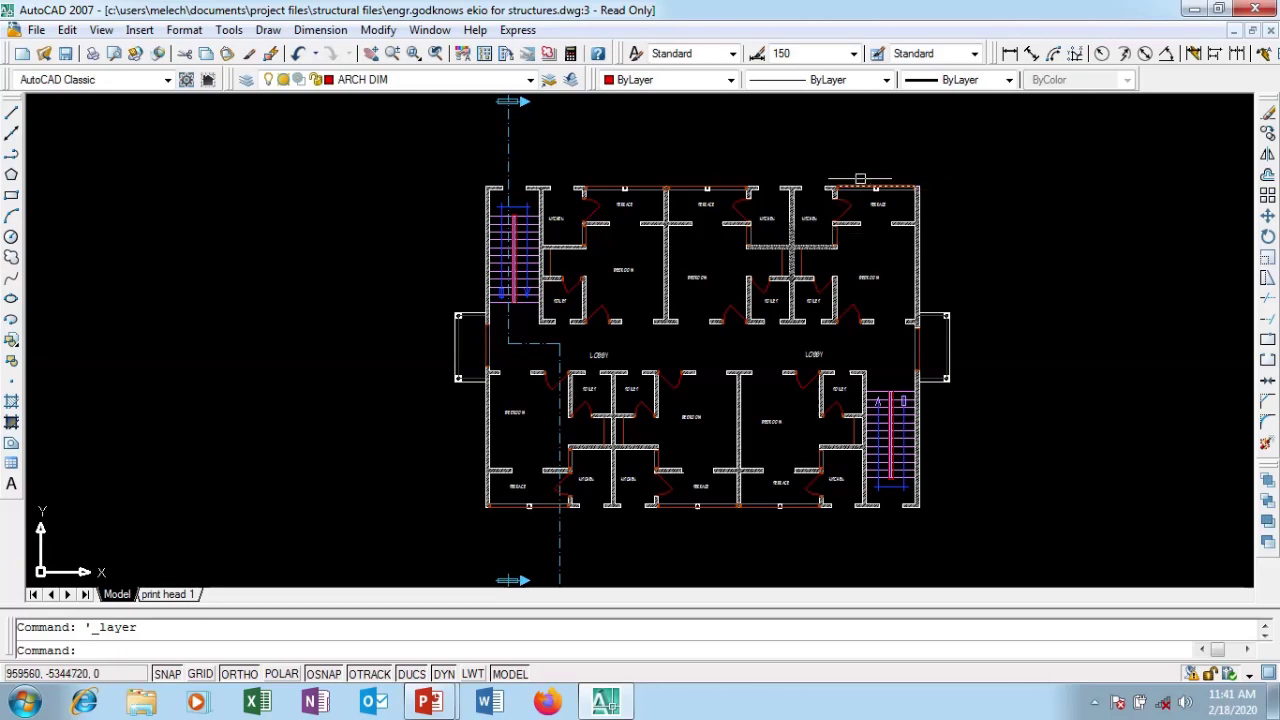
Place a horizontal linear dimension above the upper staircase, from the building's outer corner to the staircase's inner wall
left_click(1010, 53)
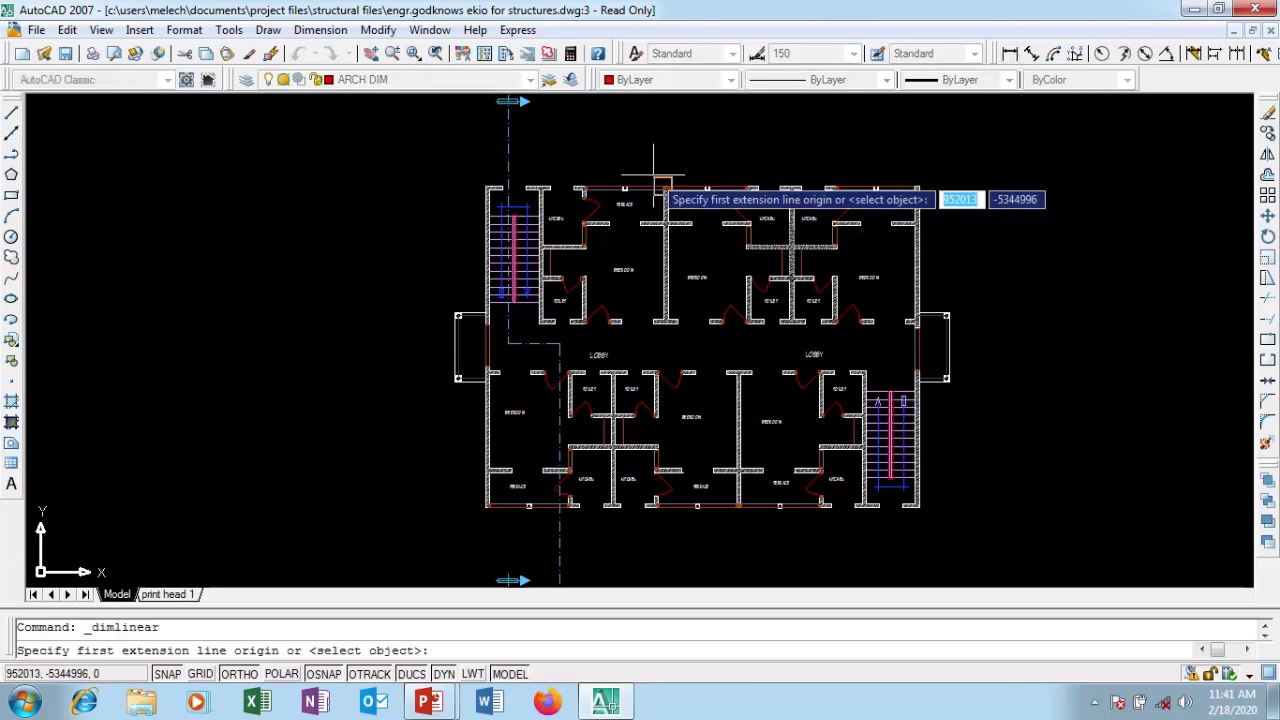
scroll(505, 185, "up", 4)
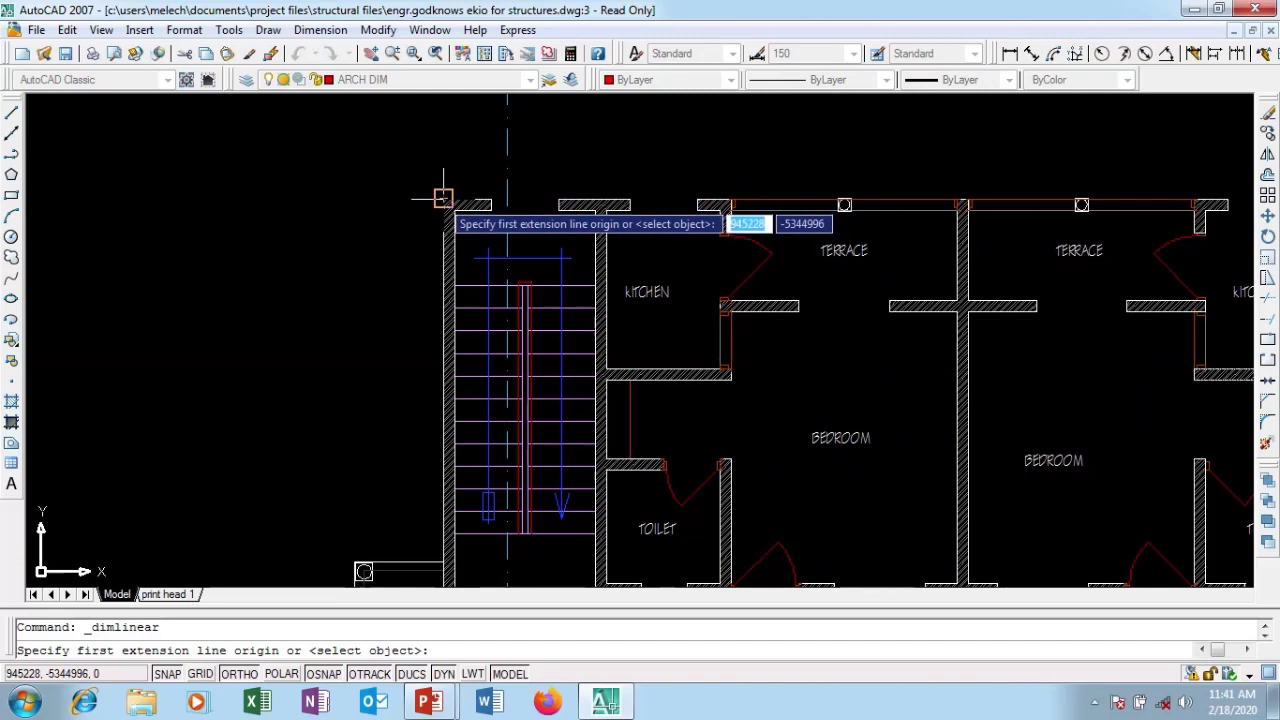
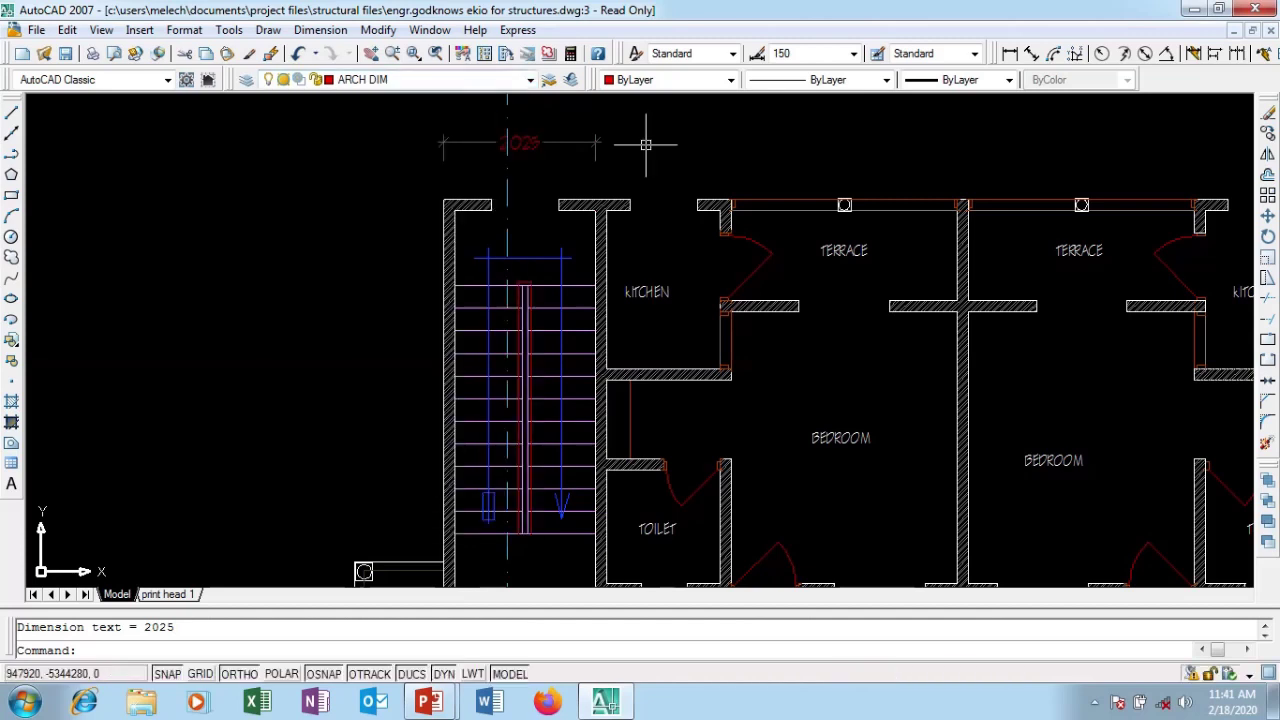
Continue the dimension chain from the staircase across the first kitchen and two terraces to the next kitchen's wall along the top facade
left_click(1236, 55)
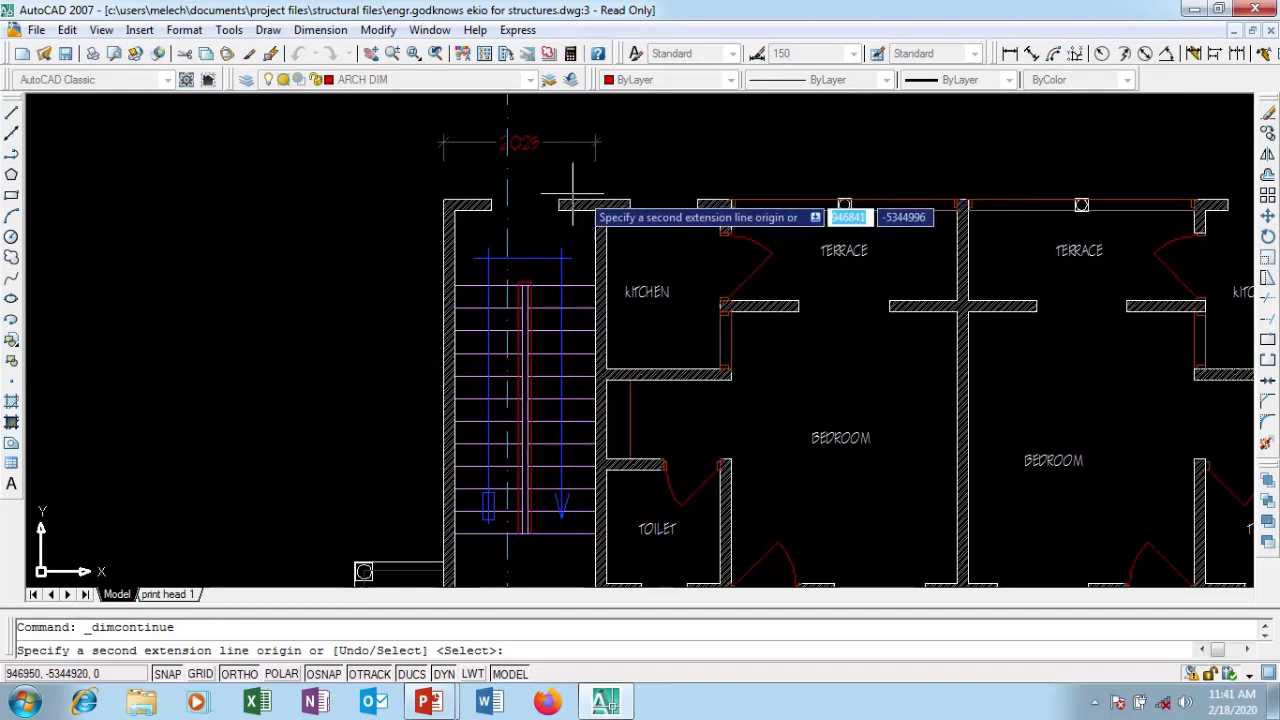
left_click(629, 199)
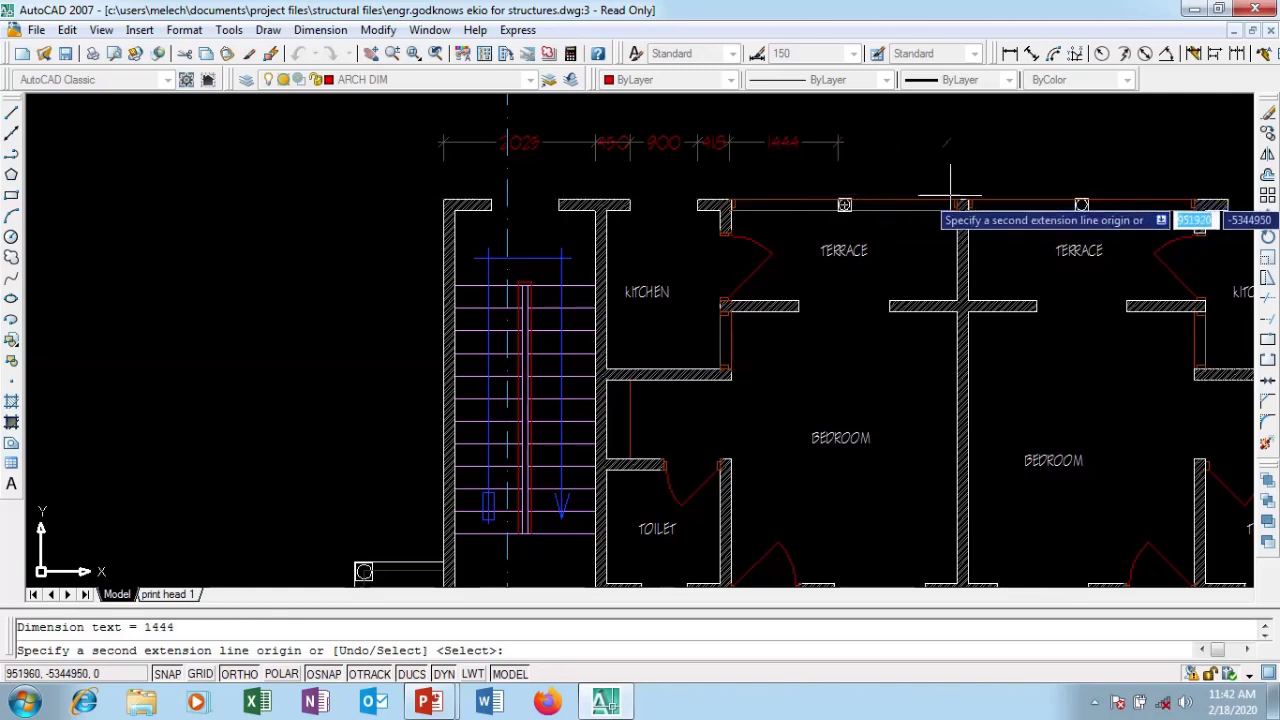
scroll(957, 203, "up", 3)
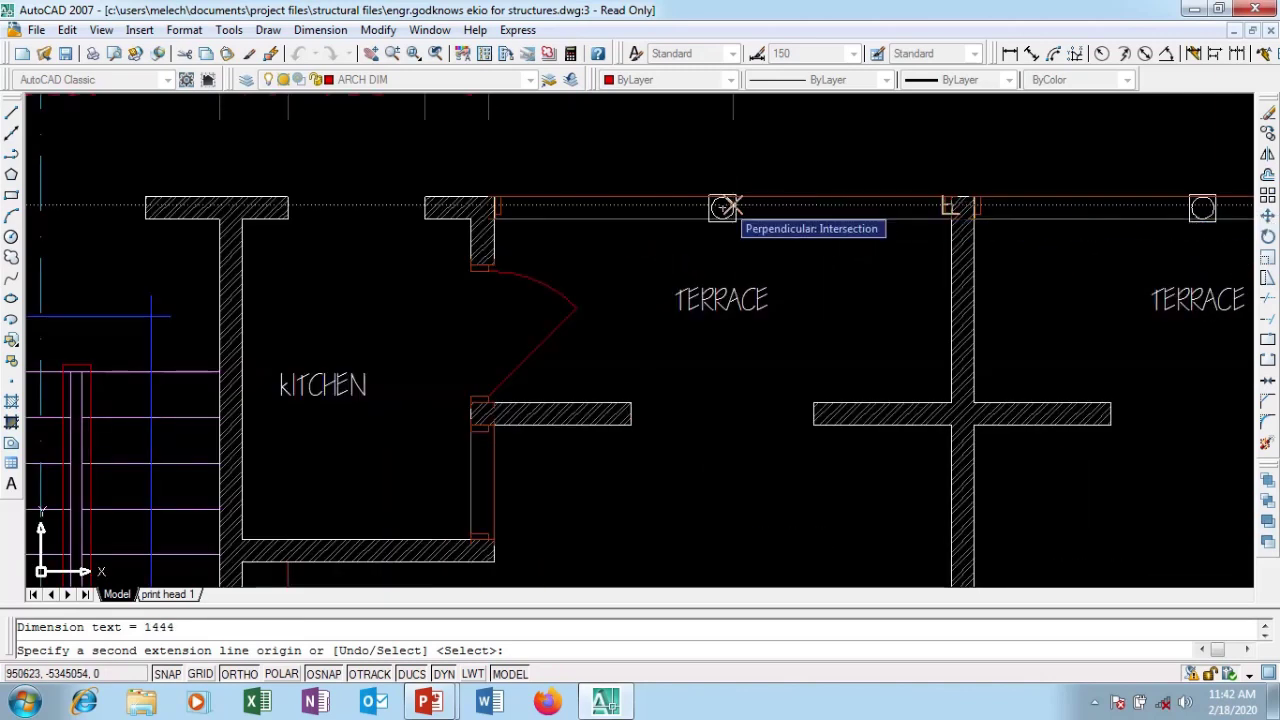
left_click(728, 205)
scroll(604, 207, "down", 2)
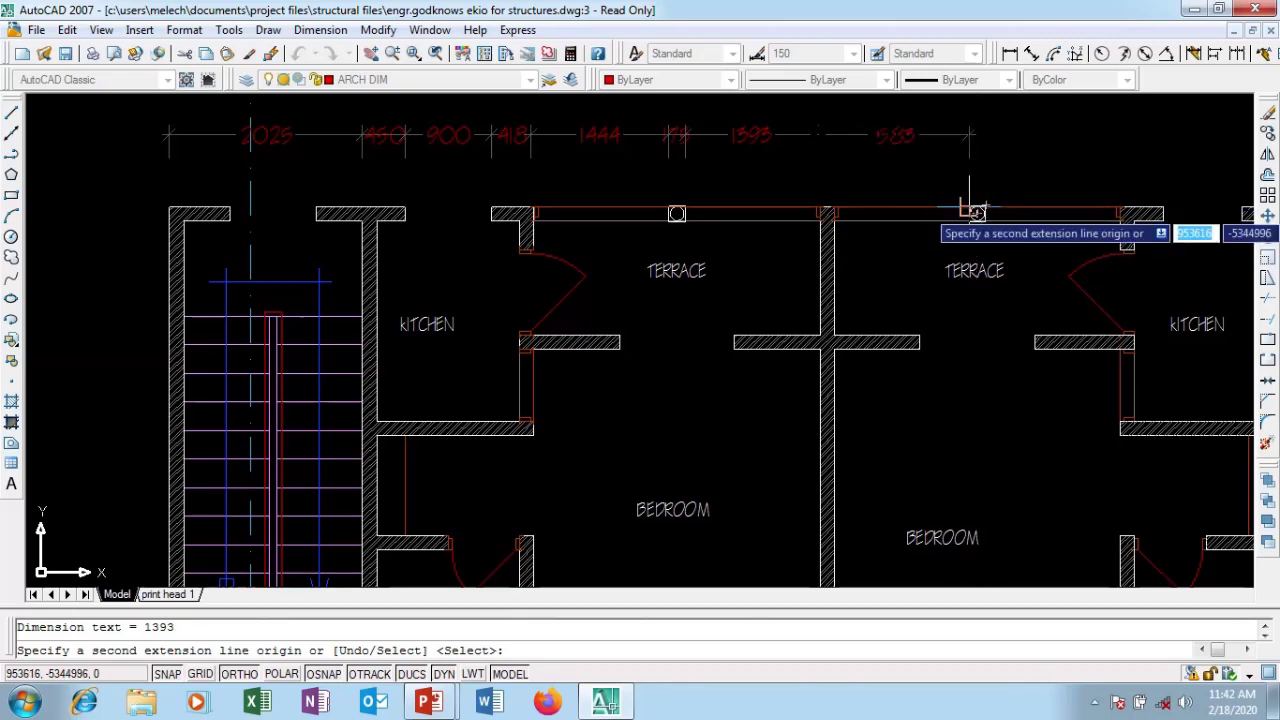
scroll(975, 215, "down", 2)
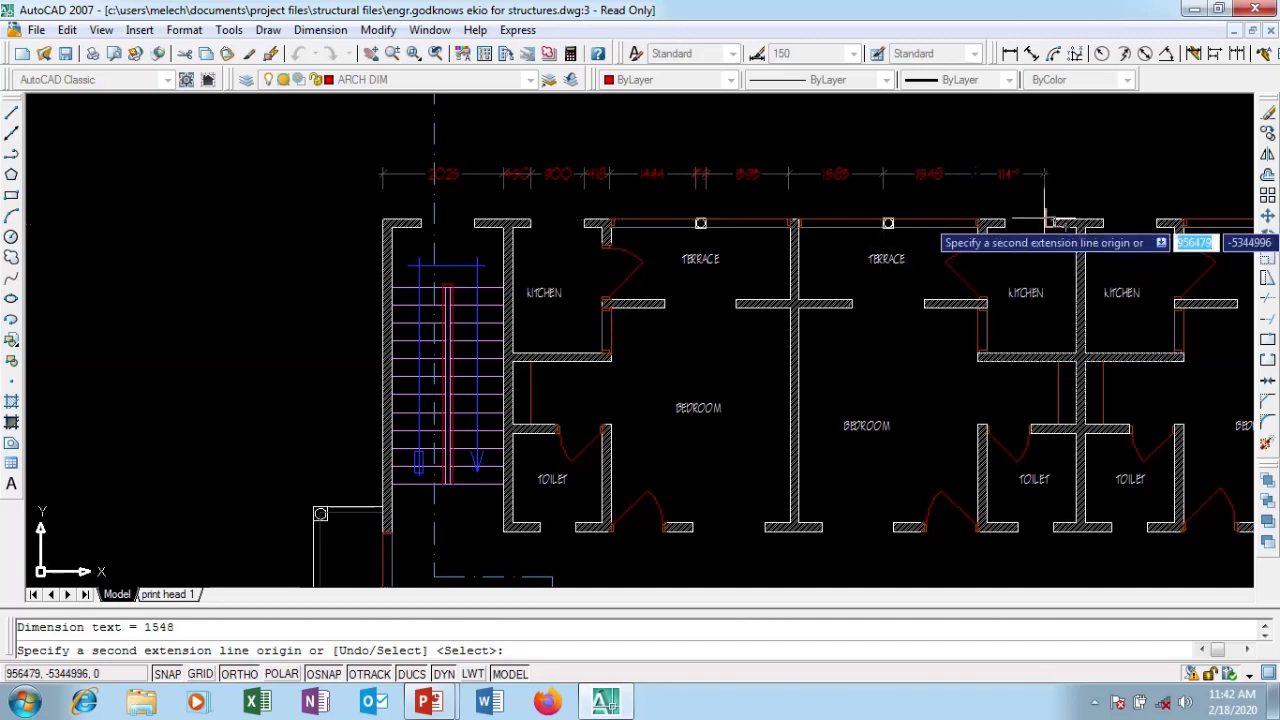
scroll(844, 260, "down", 2)
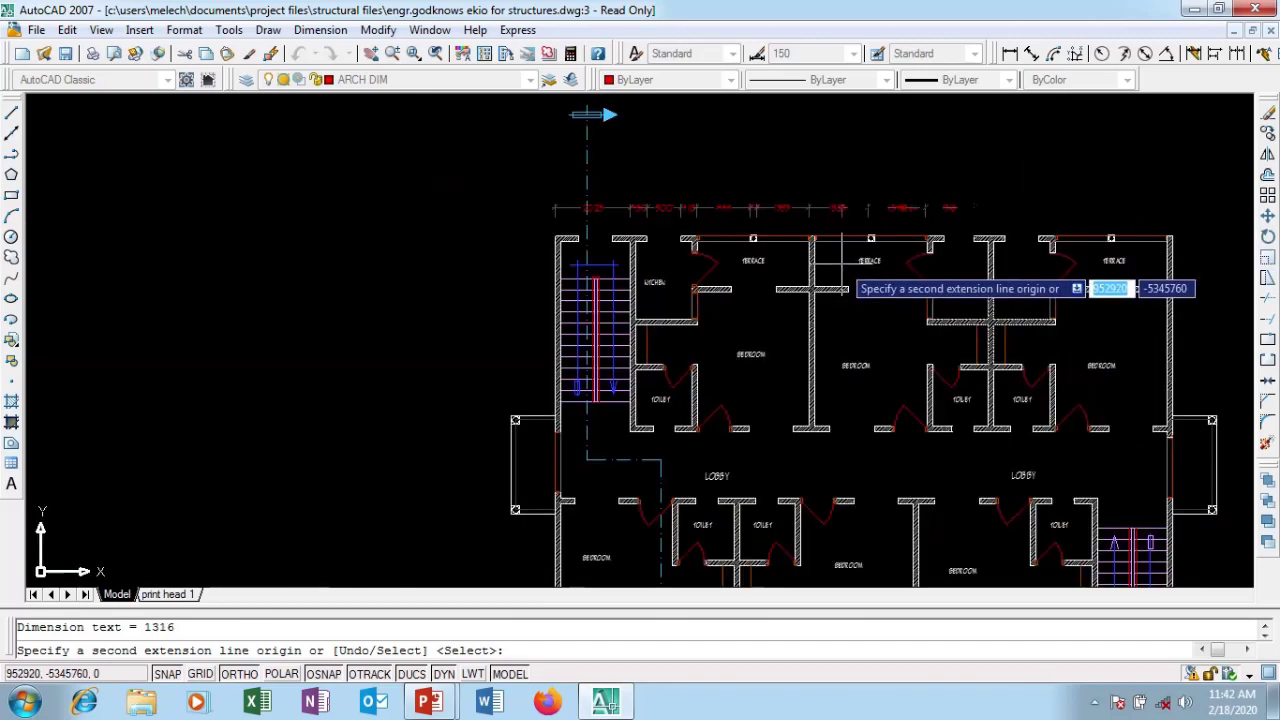
Continue the dimension chain past the last kitchen and terrace to the facade's far outer corner and end the command
left_click(1040, 237)
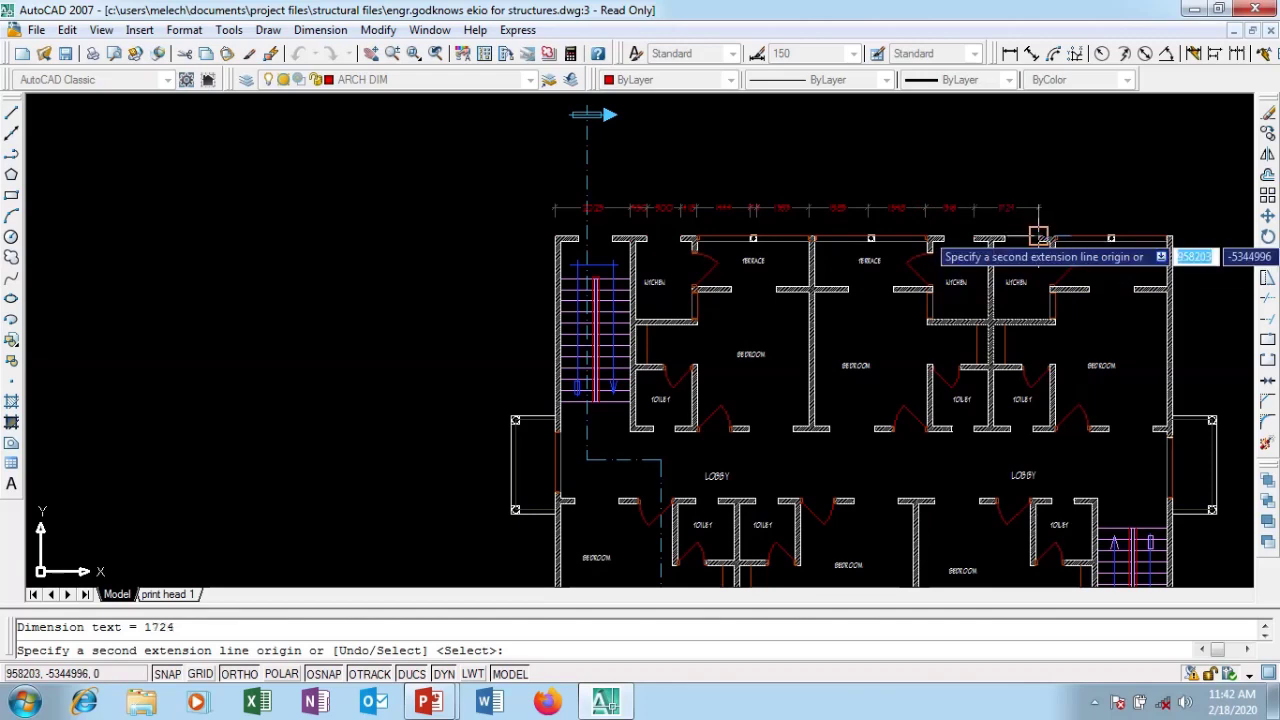
scroll(1114, 240, "up", 4)
left_click(1065, 222)
scroll(873, 258, "down", 3)
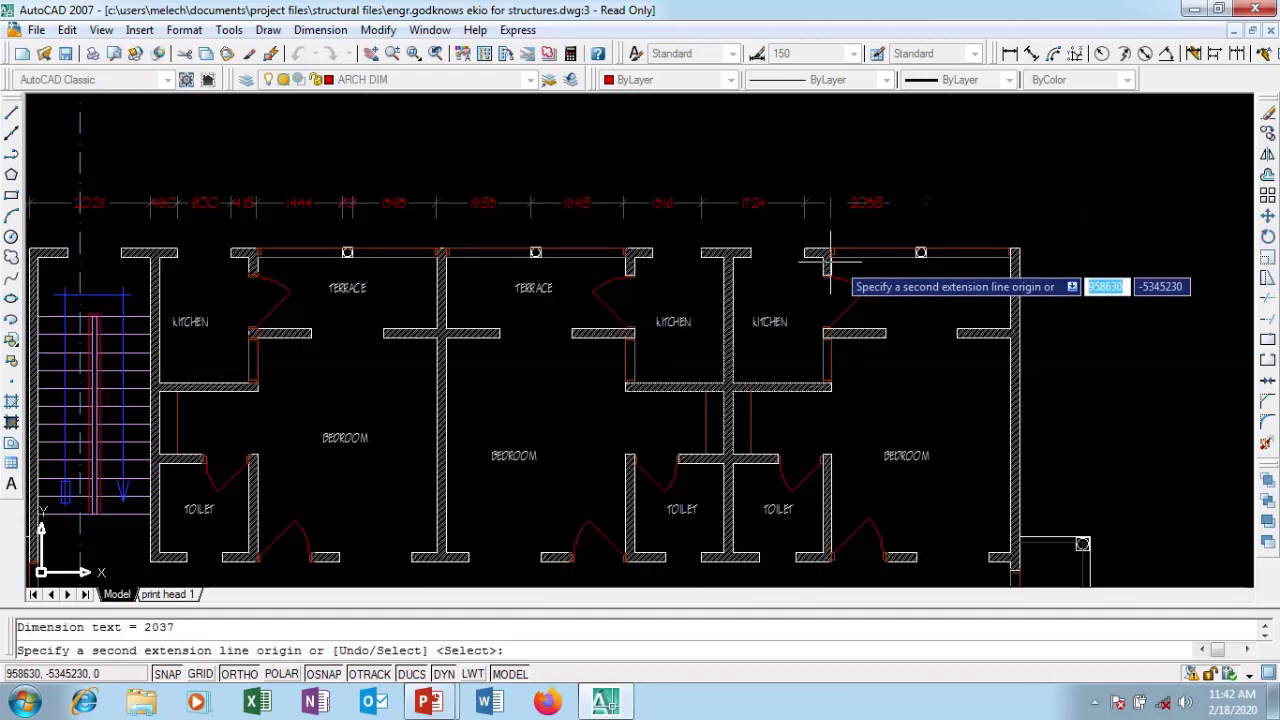
scroll(1014, 255, "up", 3)
left_click(1016, 246)
right_click(1016, 251)
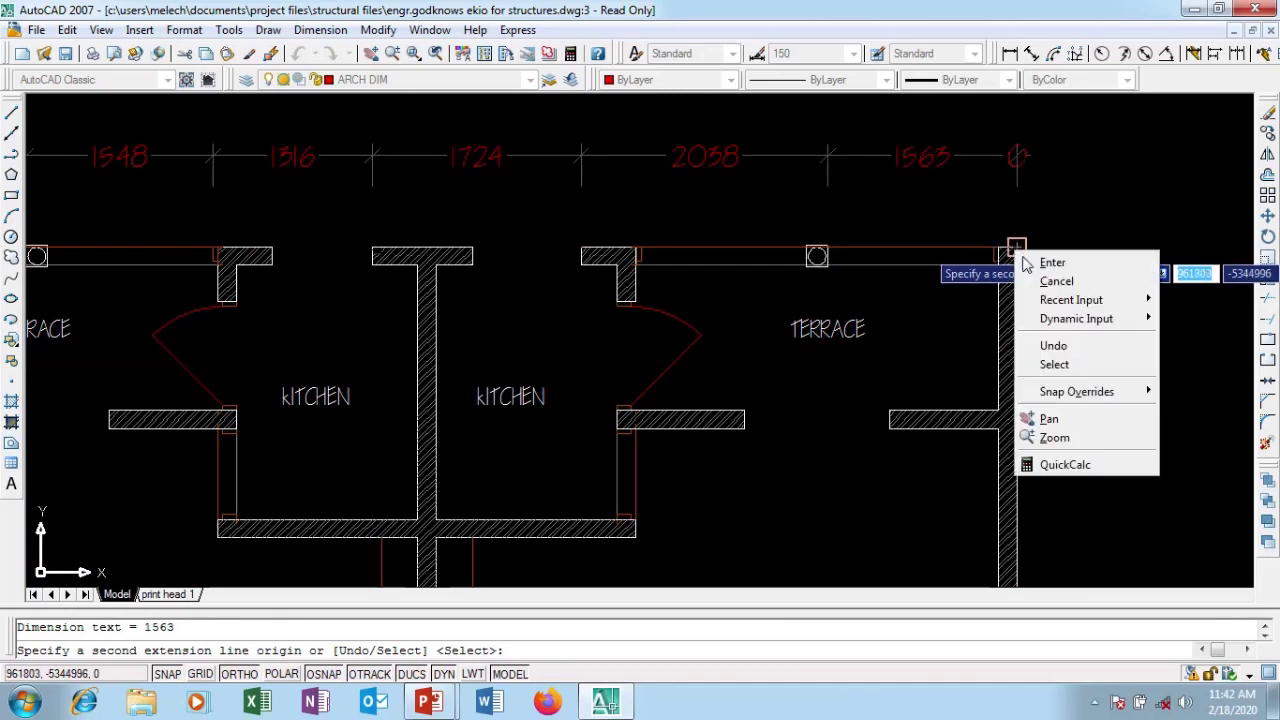
left_click(1038, 264)
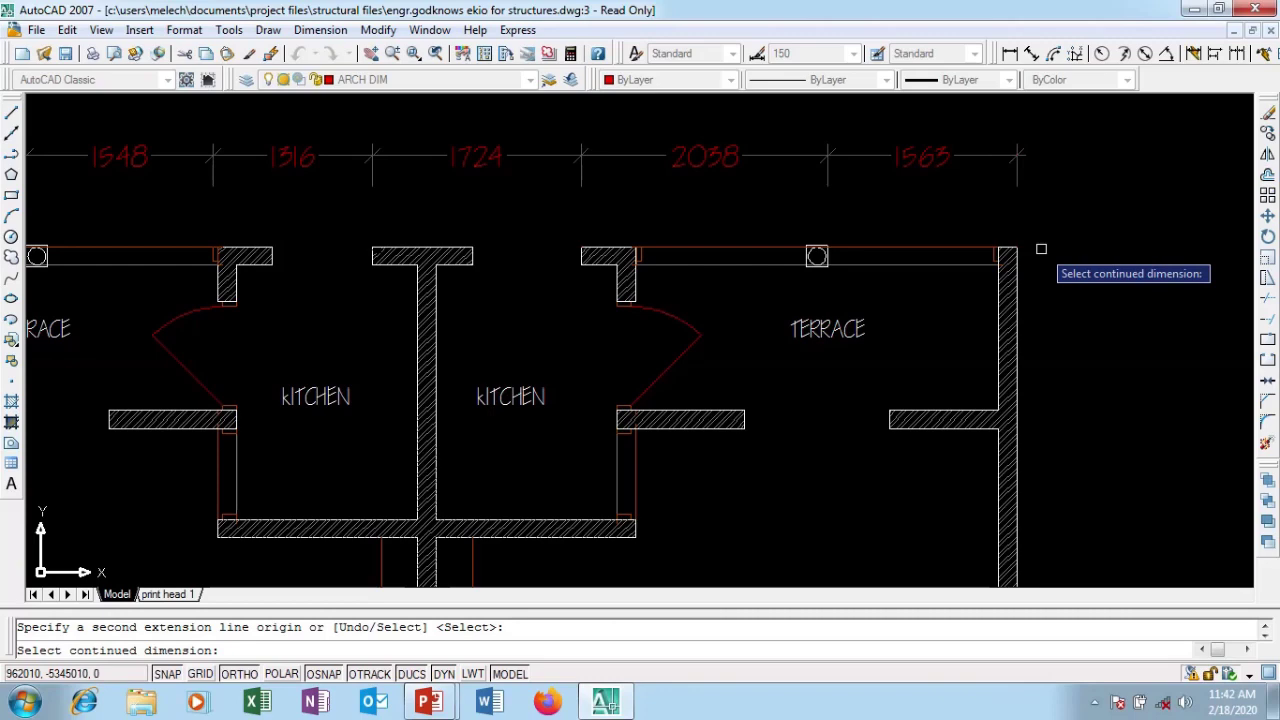
key("Escape")
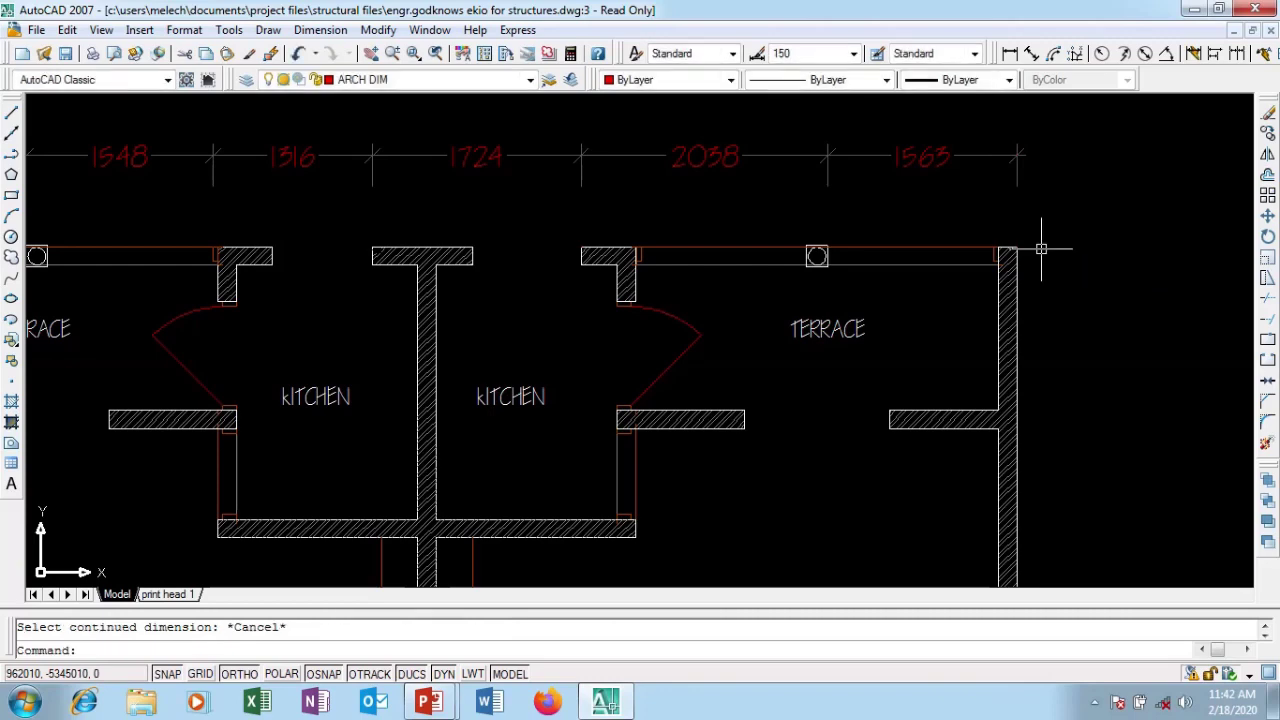
scroll(1065, 200, "down", 2)
scroll(903, 157, "down", 2)
scroll(190, 160, "up", 2)
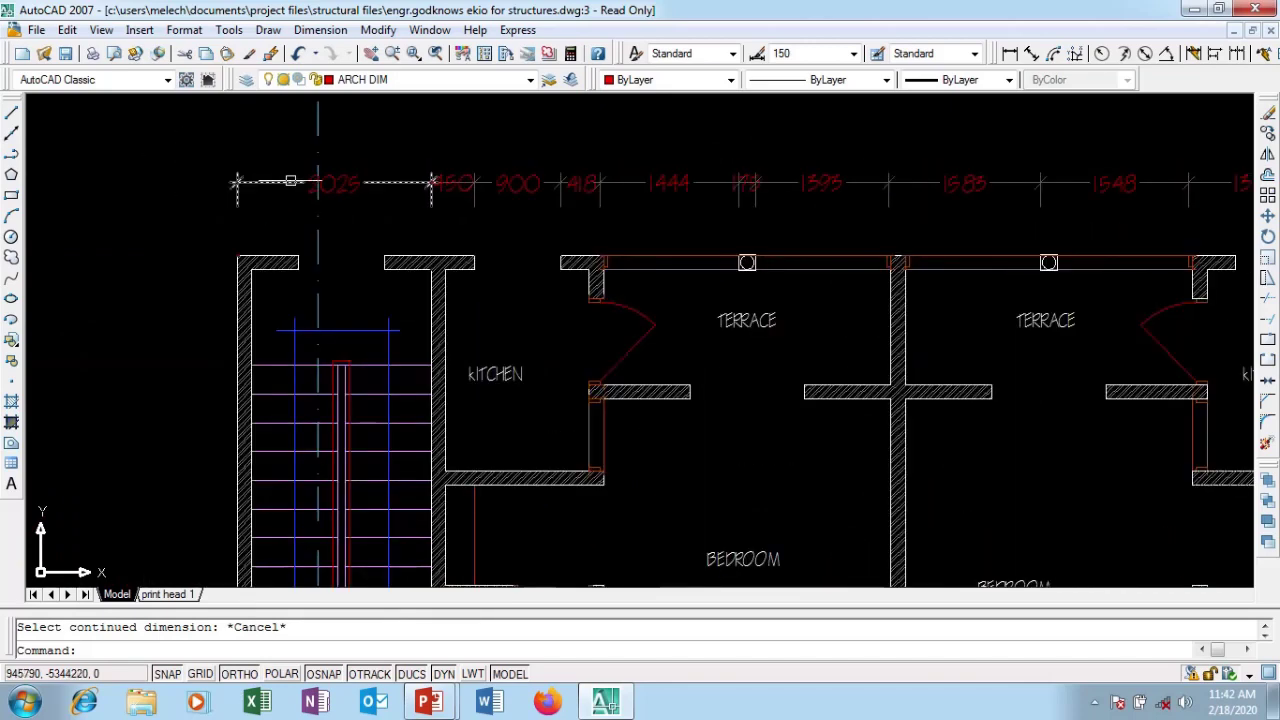
Make arcbeam_Pen_No__32 the current layer in place of ARCH DIM and accept the layer settings
scroll(205, 170, "up", 2)
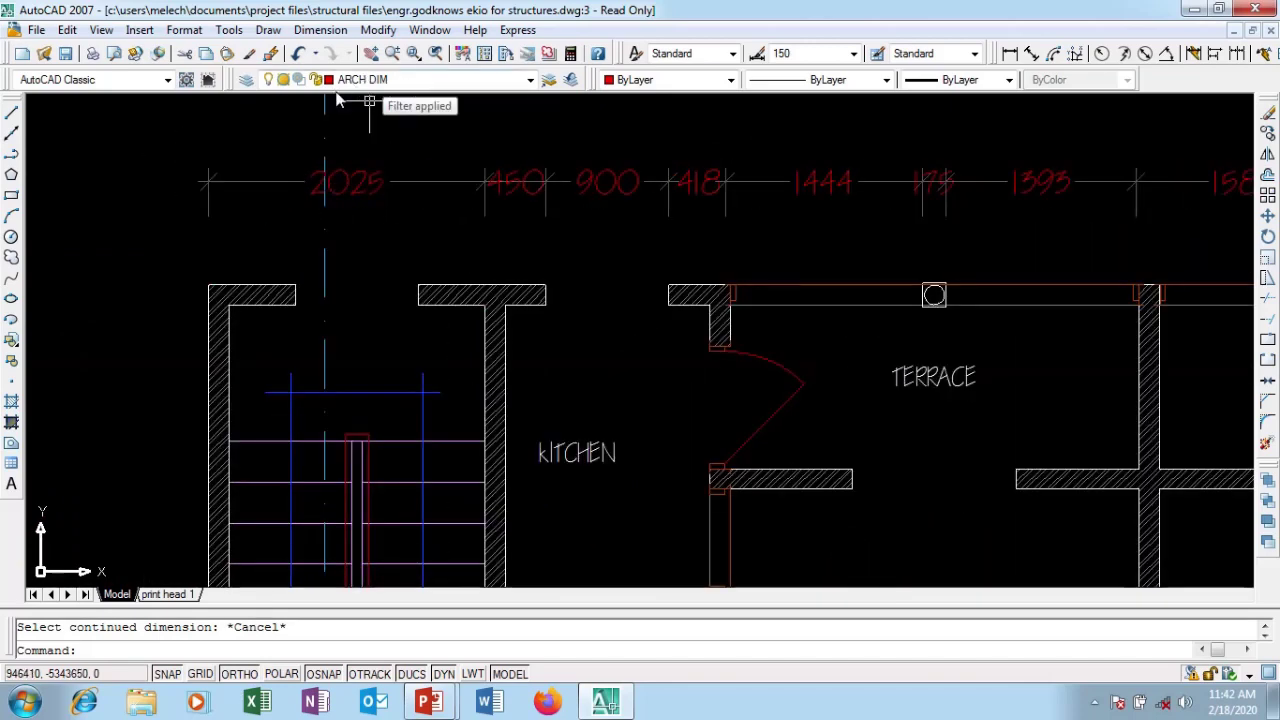
left_click(248, 82)
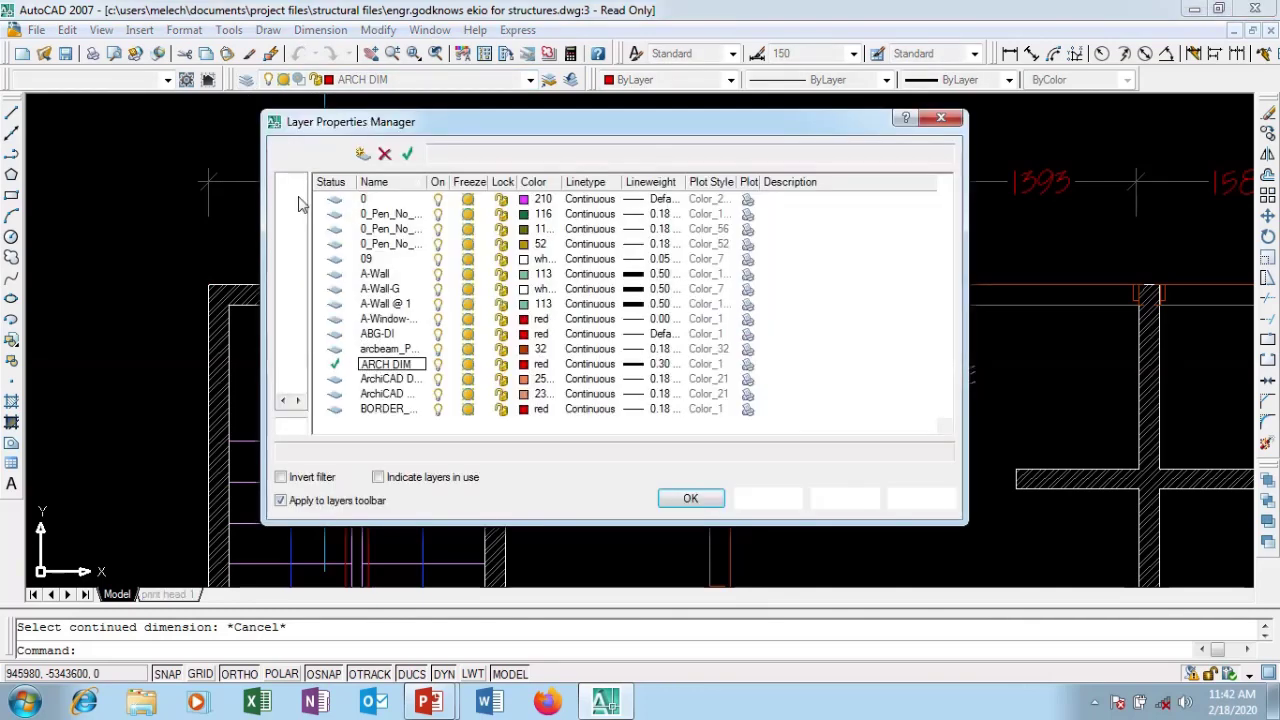
double_click(336, 349)
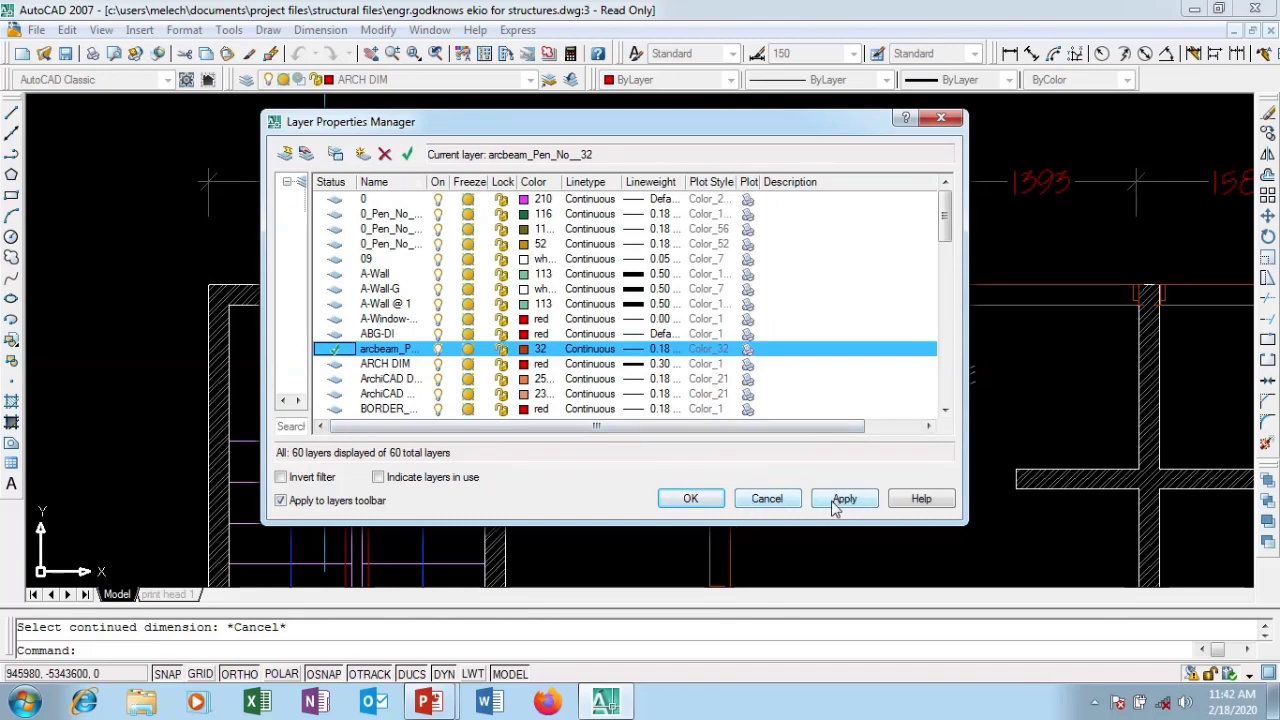
left_click(692, 500)
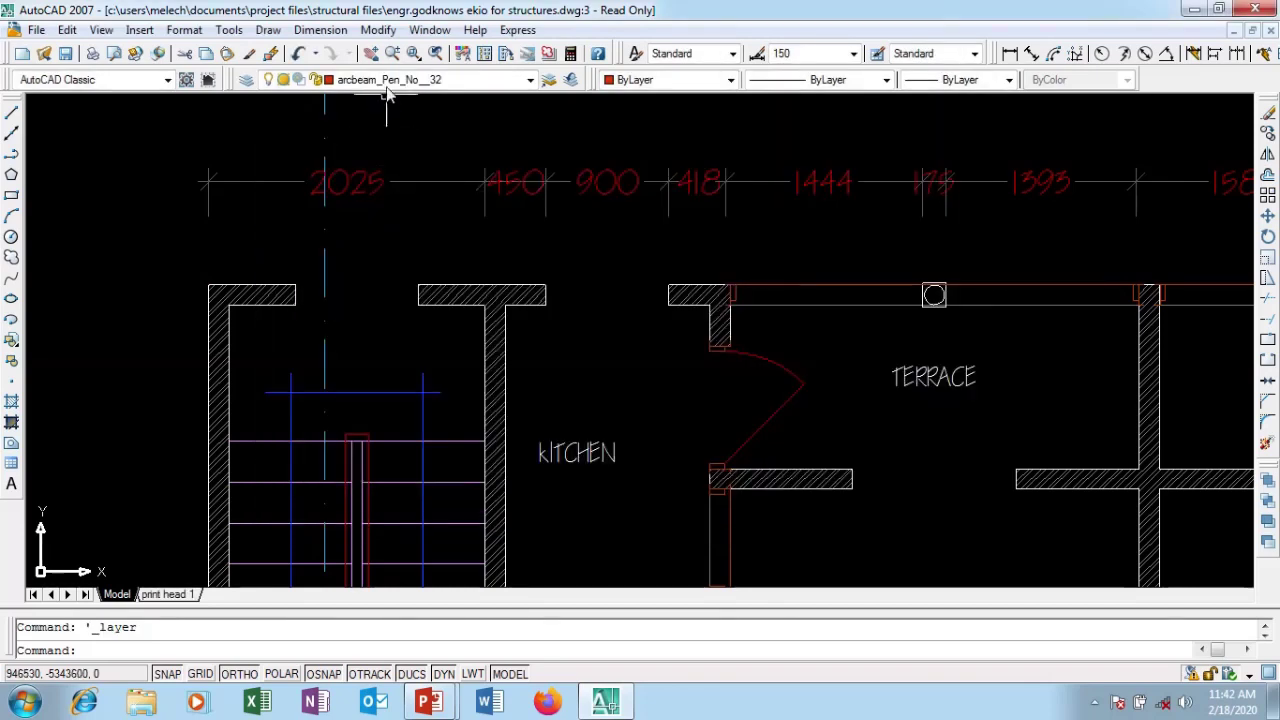
Identify the layer of the dimension above the upper staircase, turn the ARCH DIM layer off and dismiss the notice
left_click(411, 181)
left_click(405, 82)
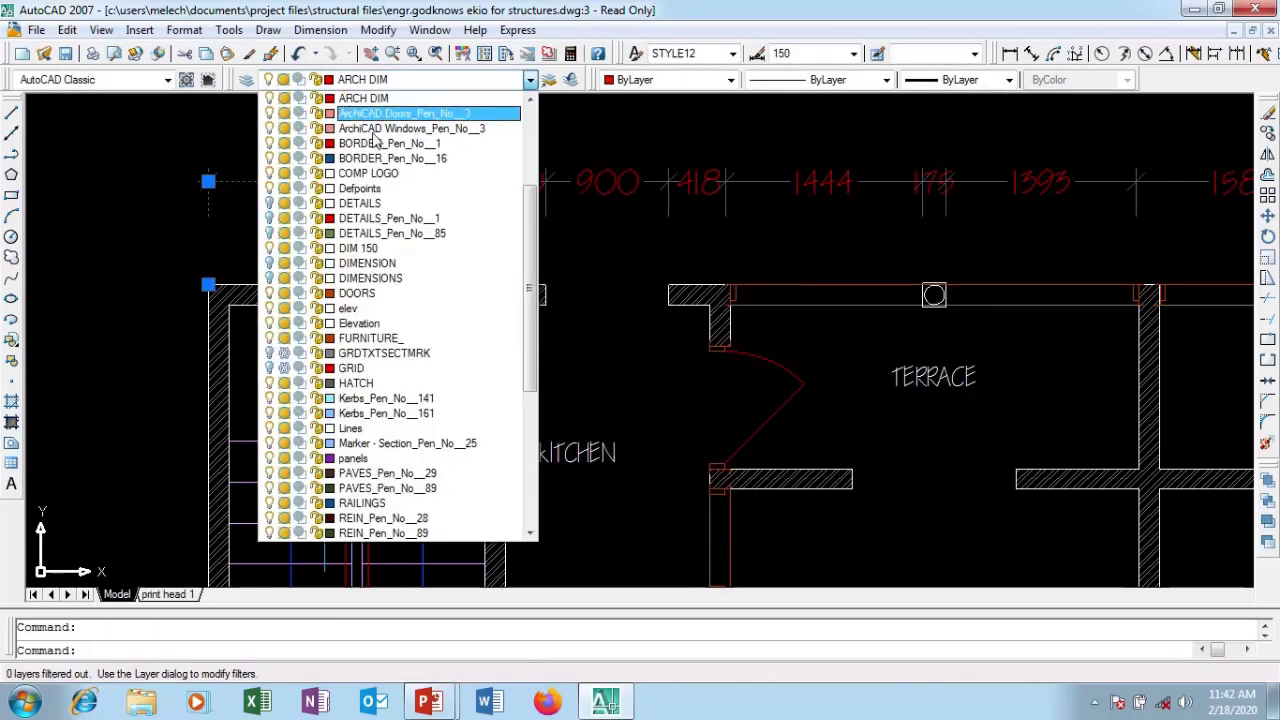
left_click(270, 98)
left_click(230, 109)
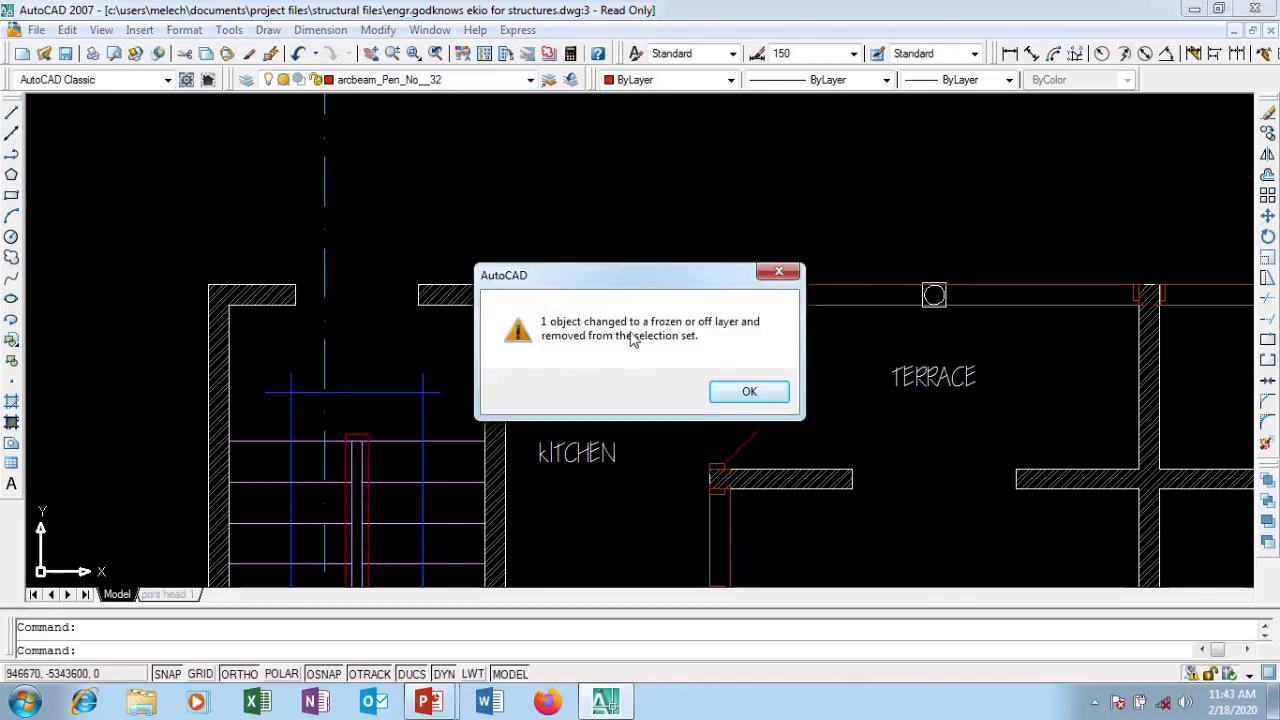
left_click(749, 393)
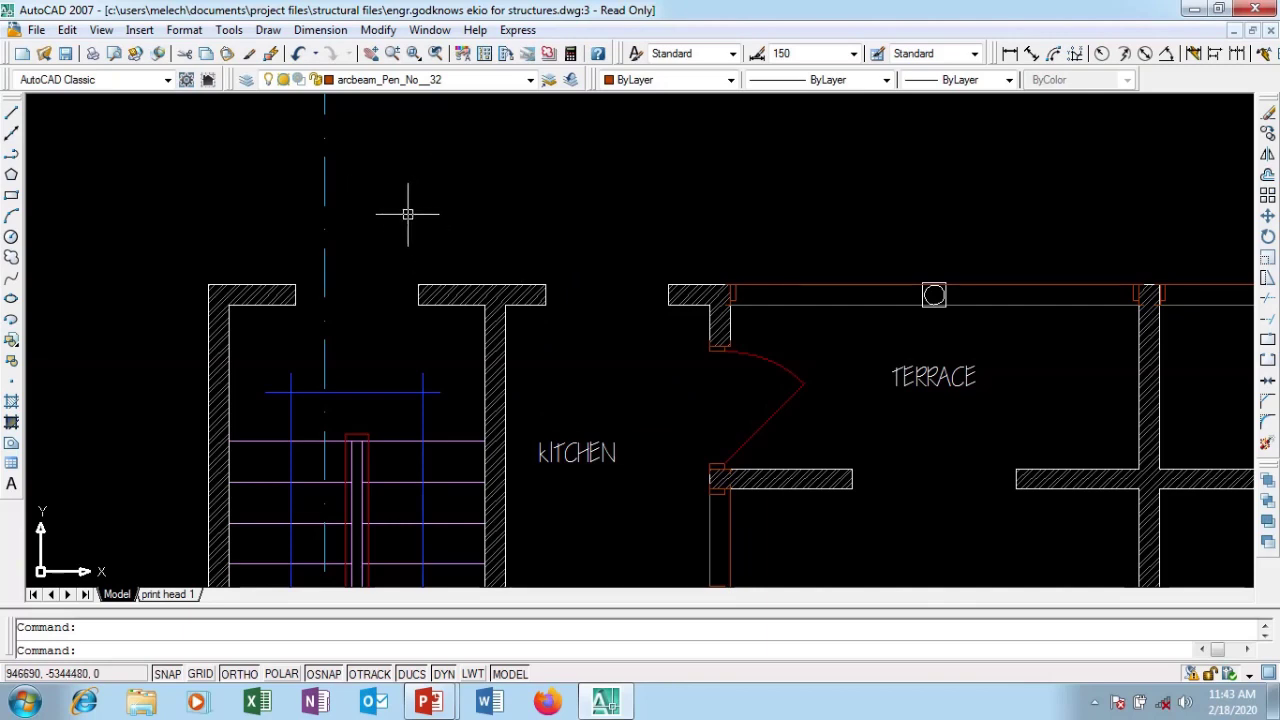
Turn the ARCH DIM layer back on to show the top facade dimensions again
scroll(432, 285, "down", 2)
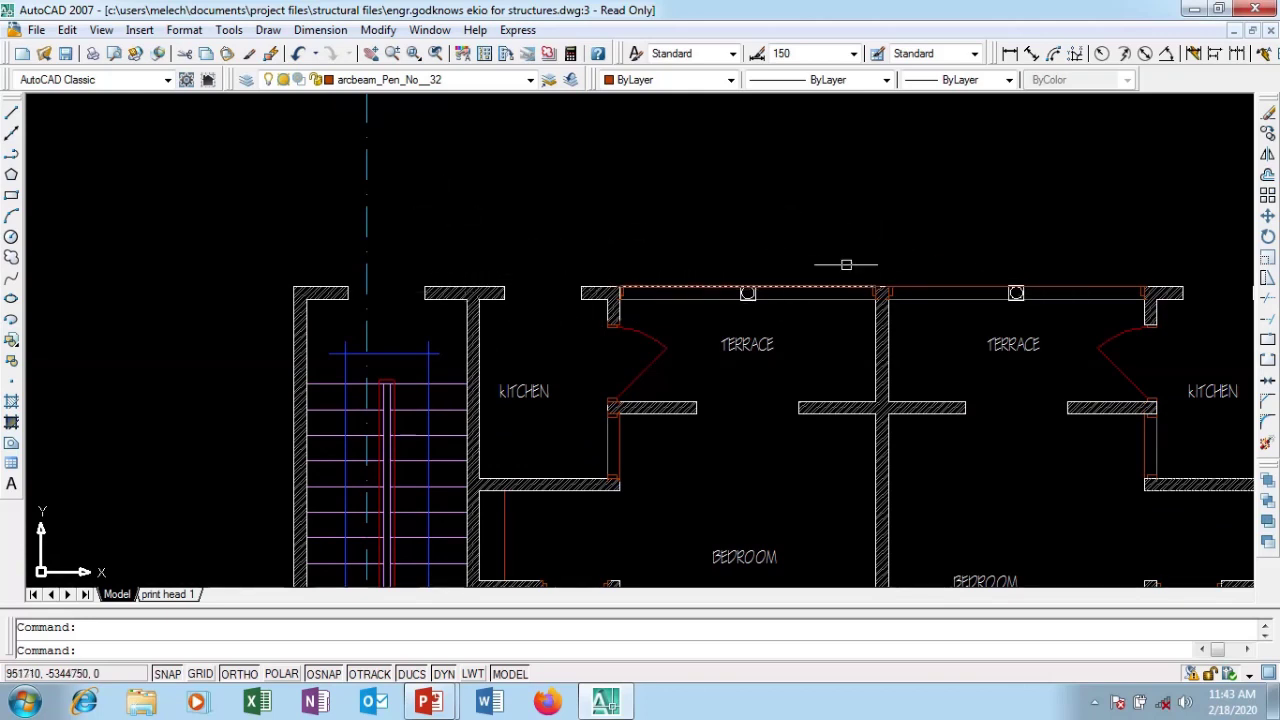
left_click(430, 80)
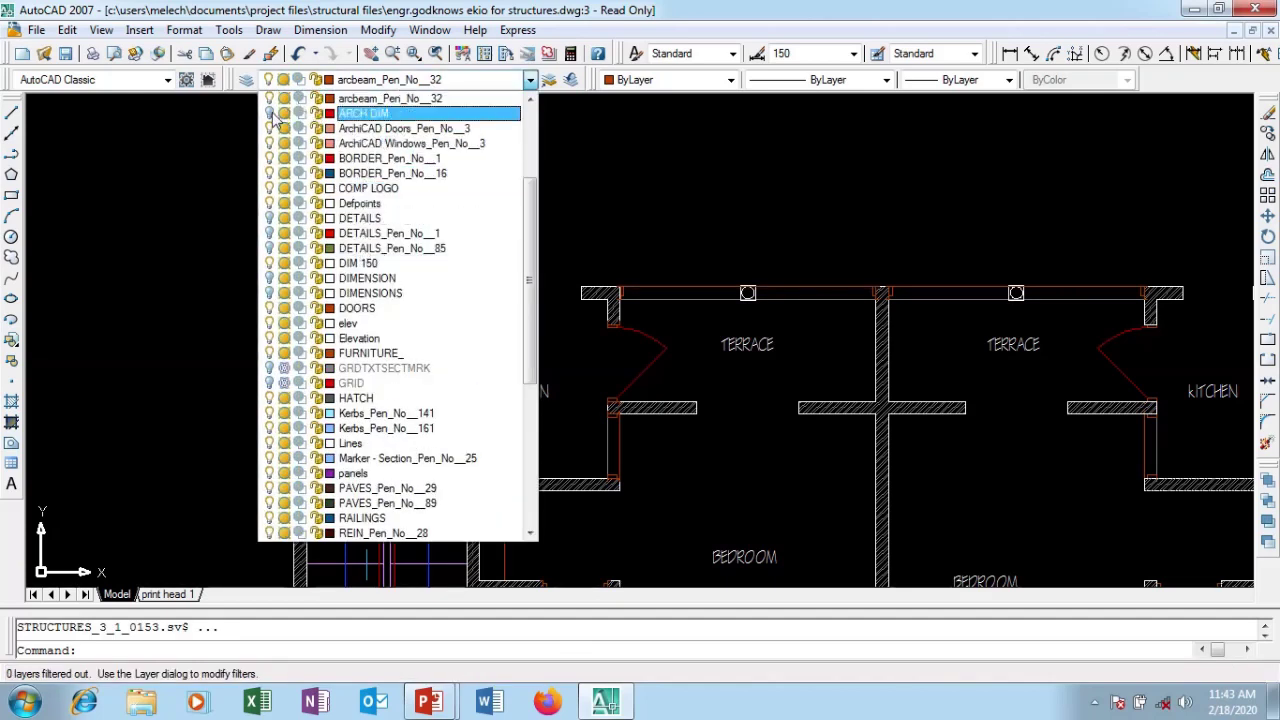
left_click(585, 150)
scroll(503, 225, "down", 4)
scroll(786, 172, "down", 1)
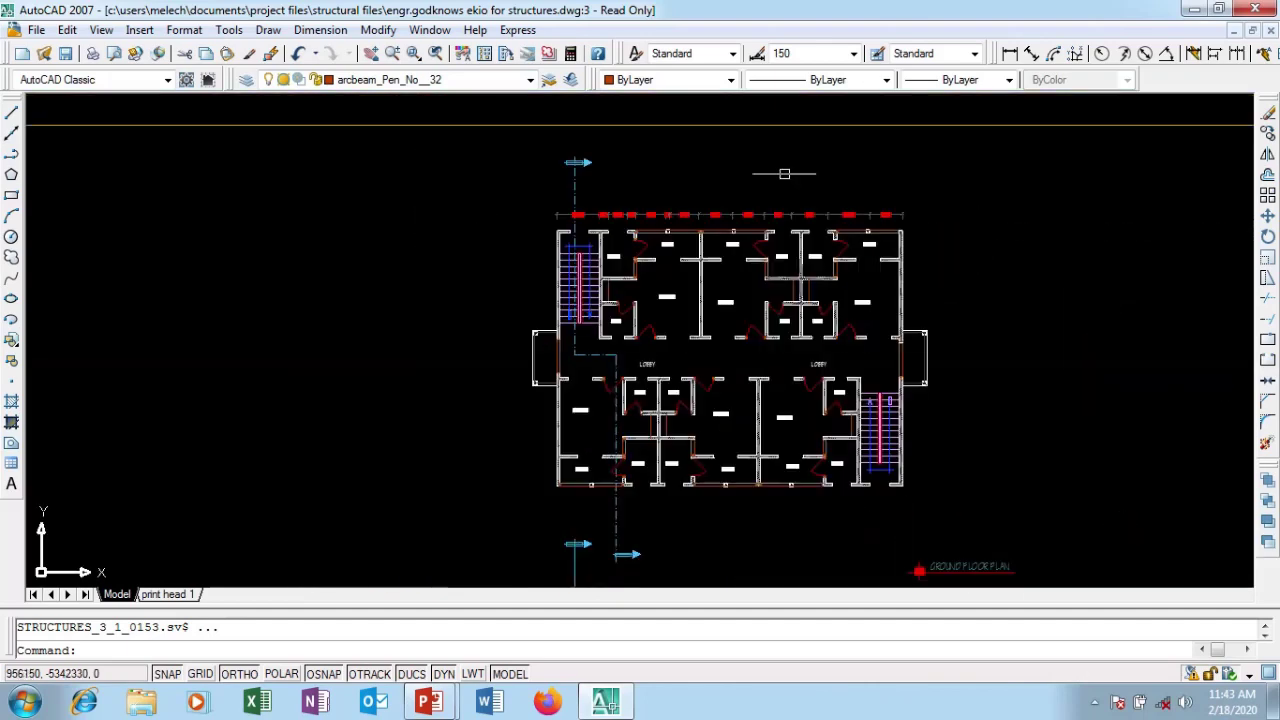
scroll(575, 231, "up", 2)
scroll(575, 231, "down", 3)
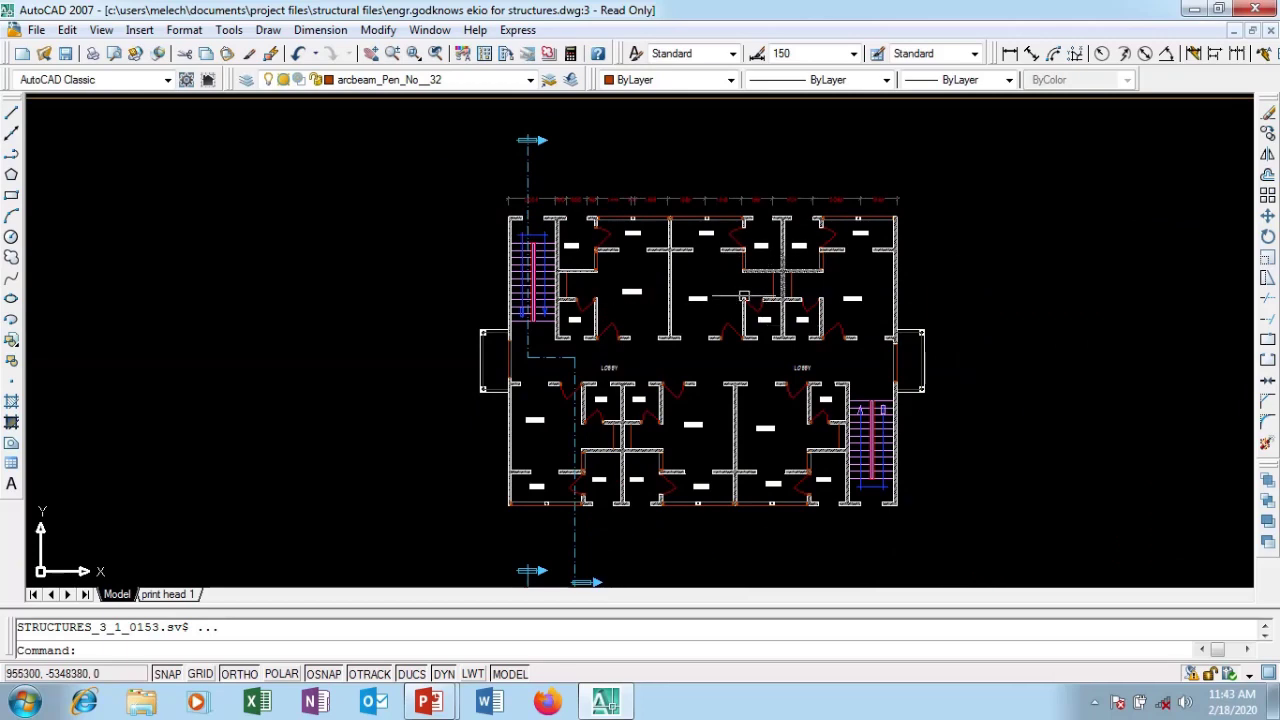
Check which layers the first terrace's facade line and the upper staircase's top tread belong to, clearing each selection
scroll(590, 215, "up", 4)
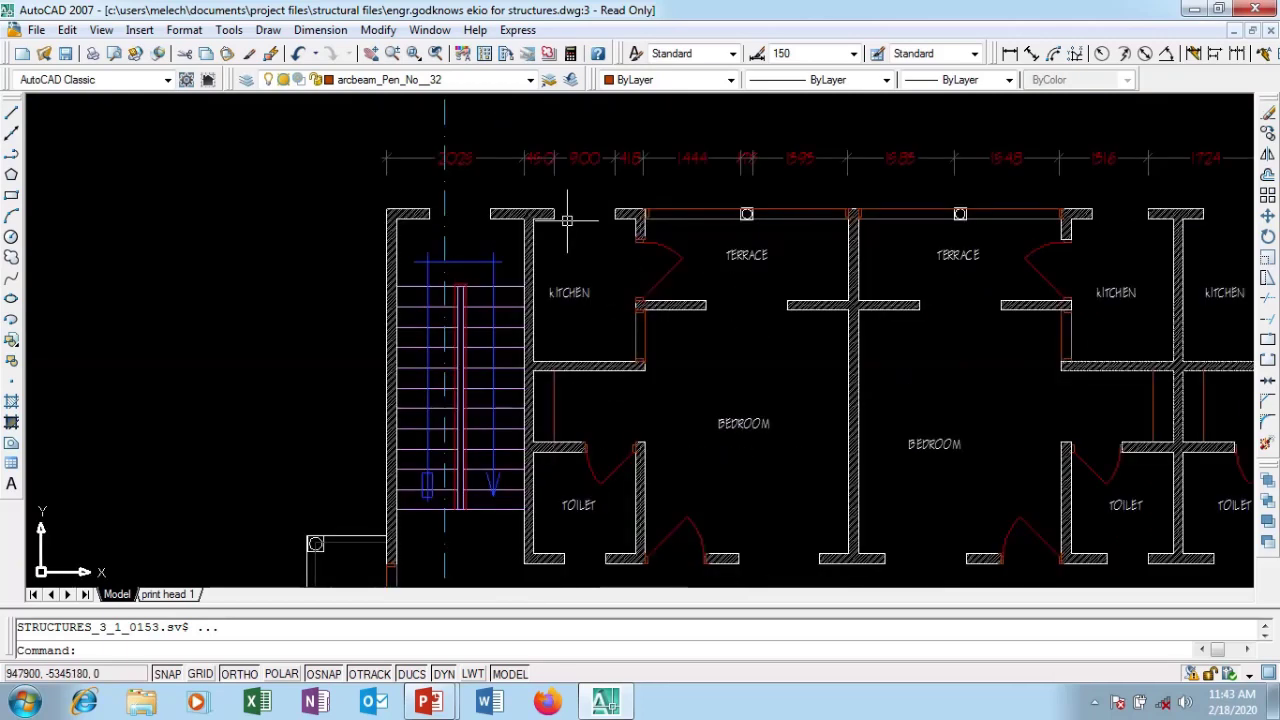
left_click(659, 213)
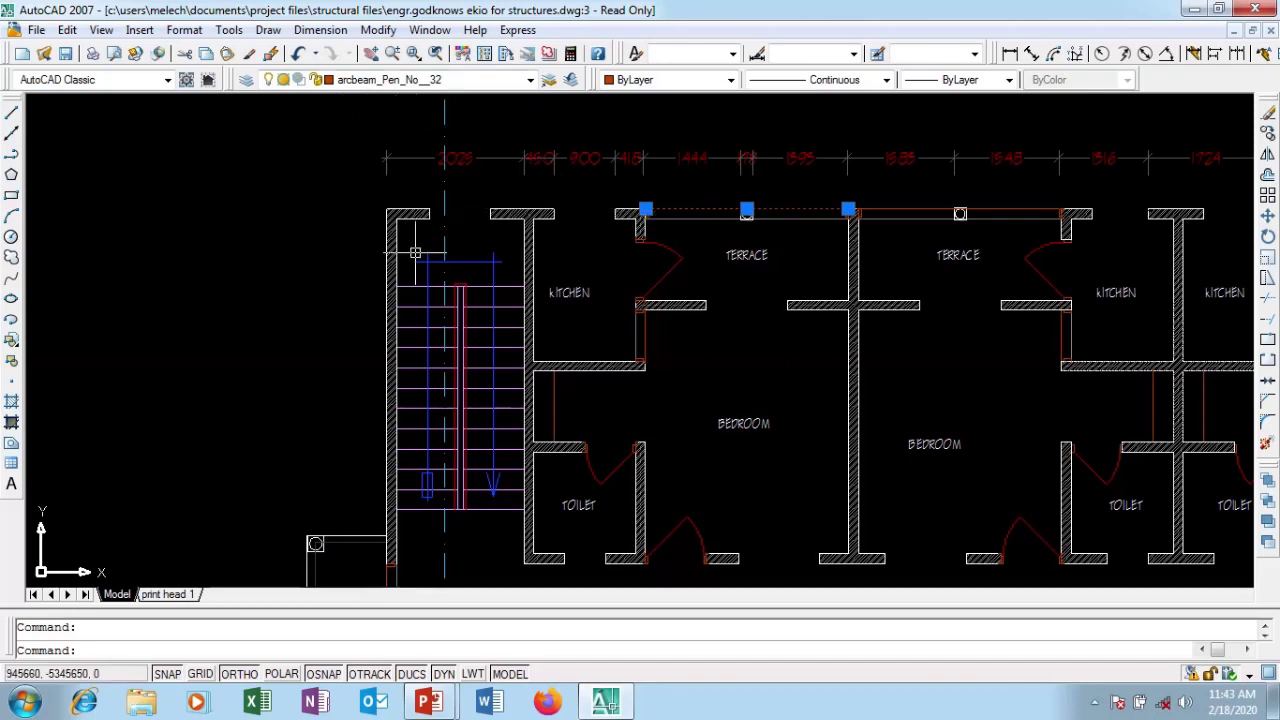
key("Escape")
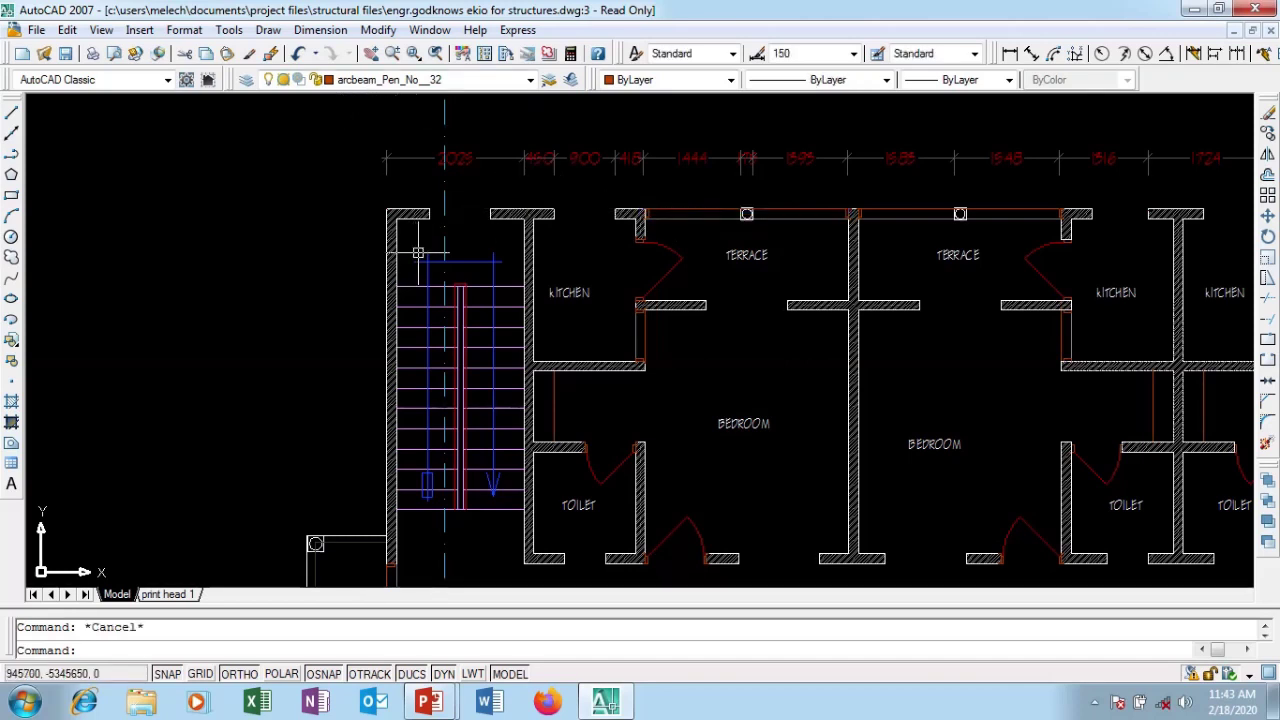
left_click(472, 287)
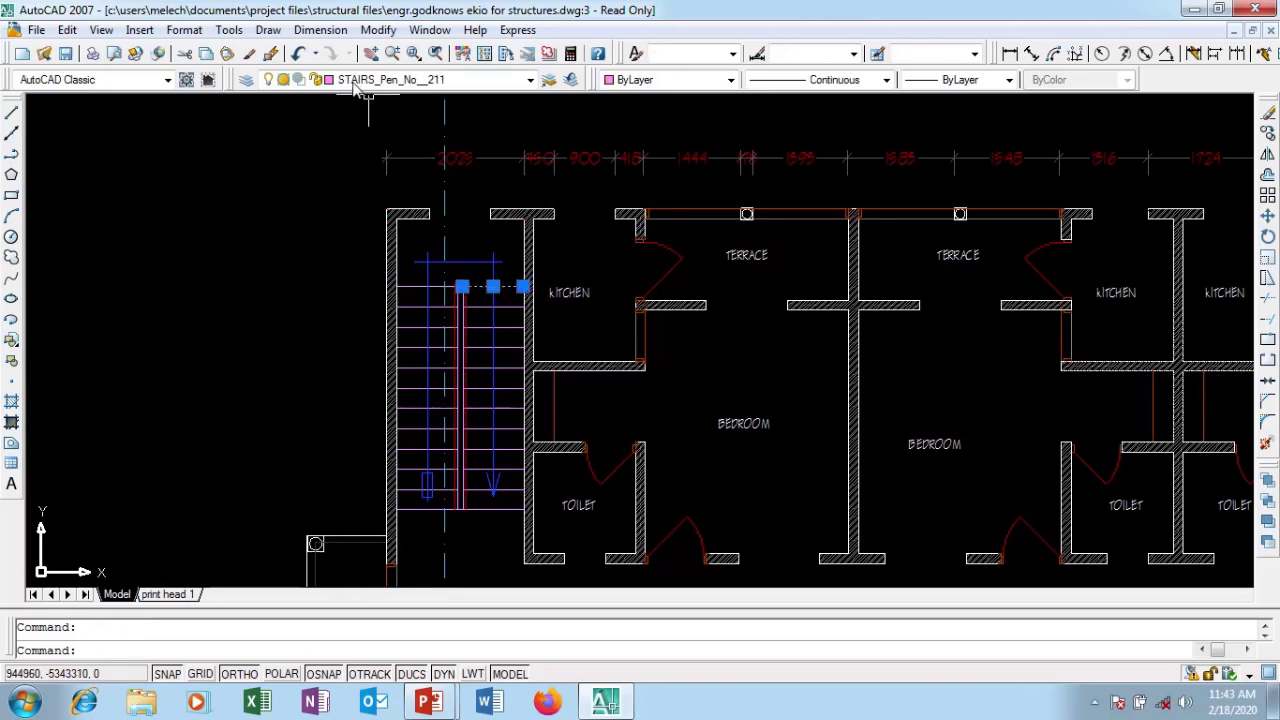
key("Escape")
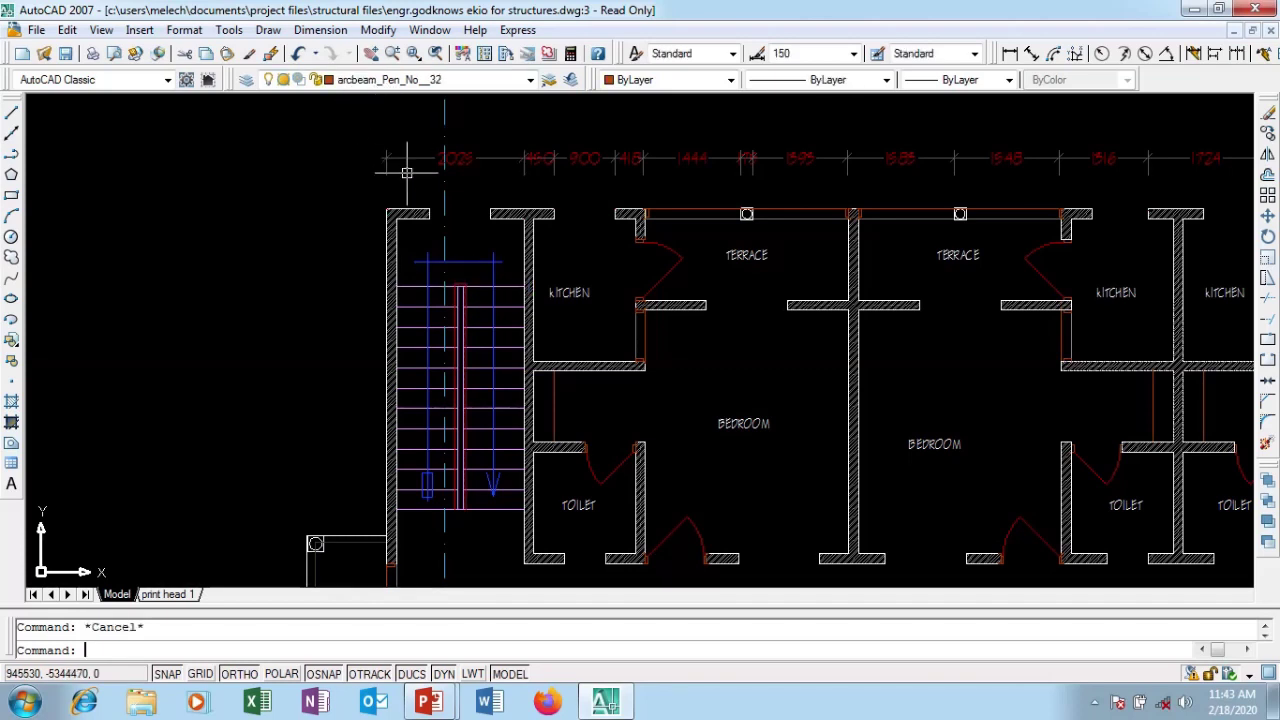
Examine the section line's path through the upper staircase, lobby and lower bedroom of the ground floor plan
scroll(500, 200, "down", 7)
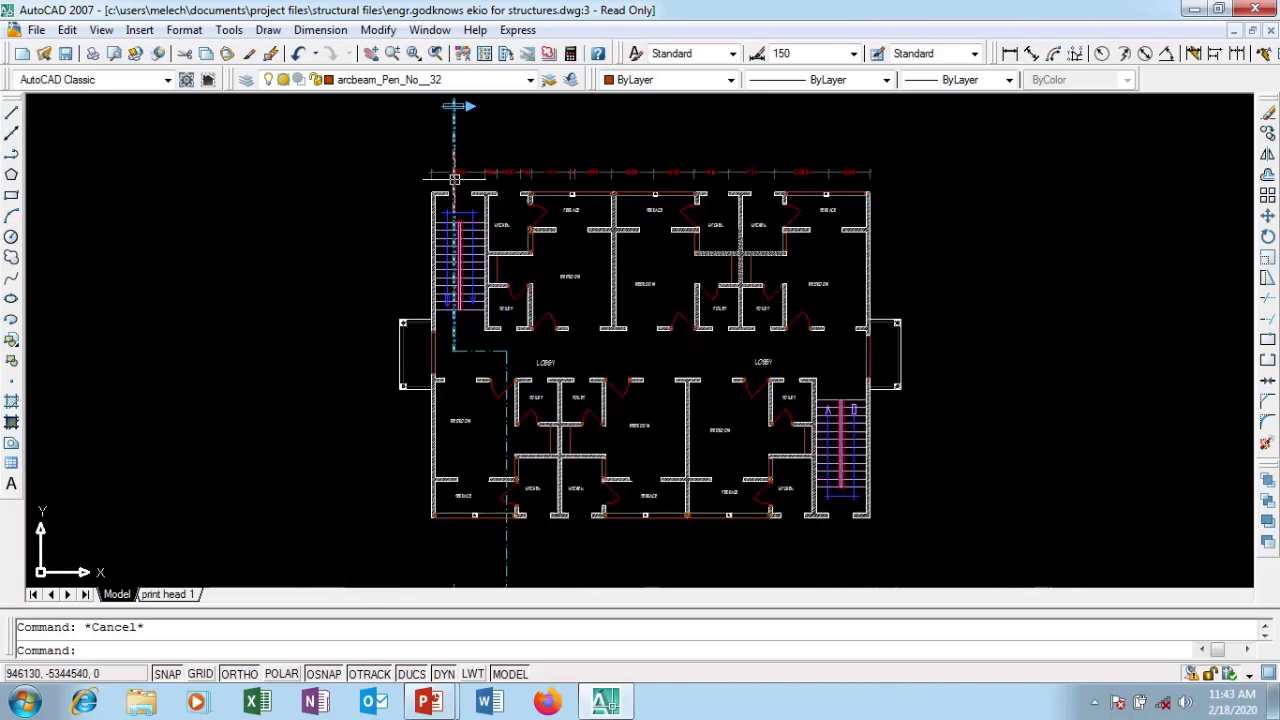
scroll(489, 402, "up", 3)
scroll(489, 402, "up", 1)
scroll(489, 402, "down", 5)
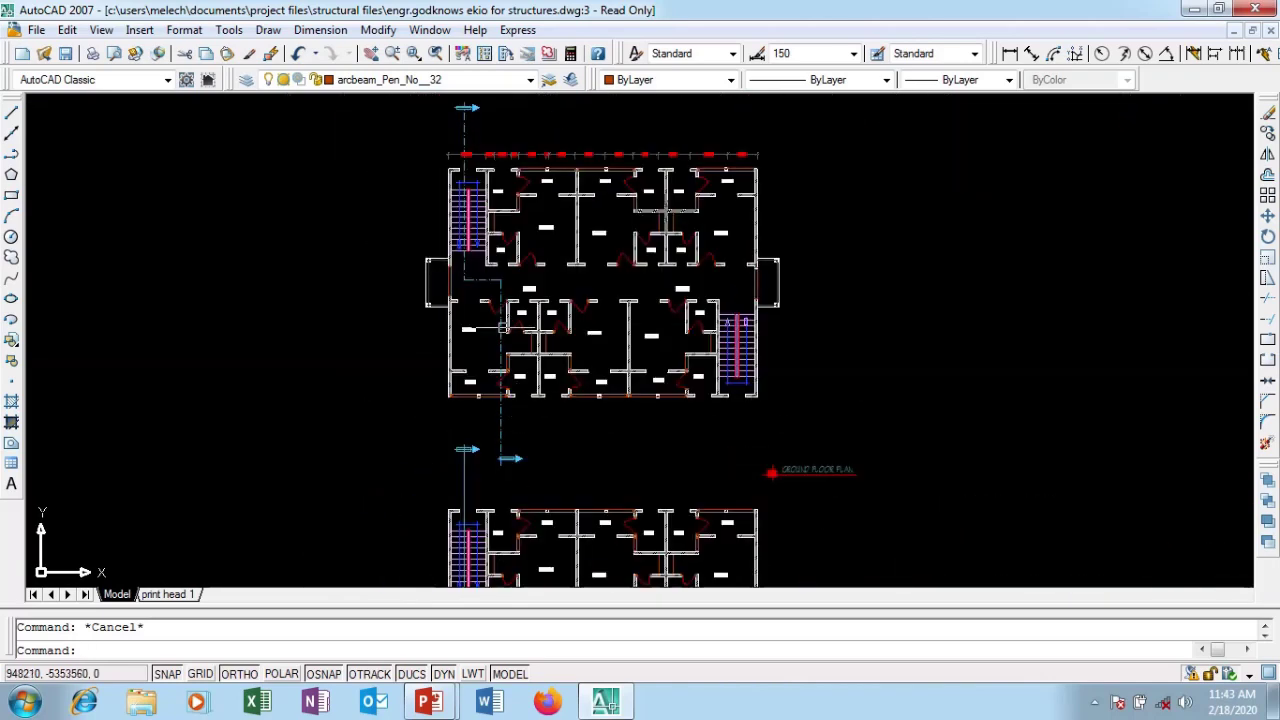
scroll(466, 168, "up", 5)
scroll(466, 168, "down", 3)
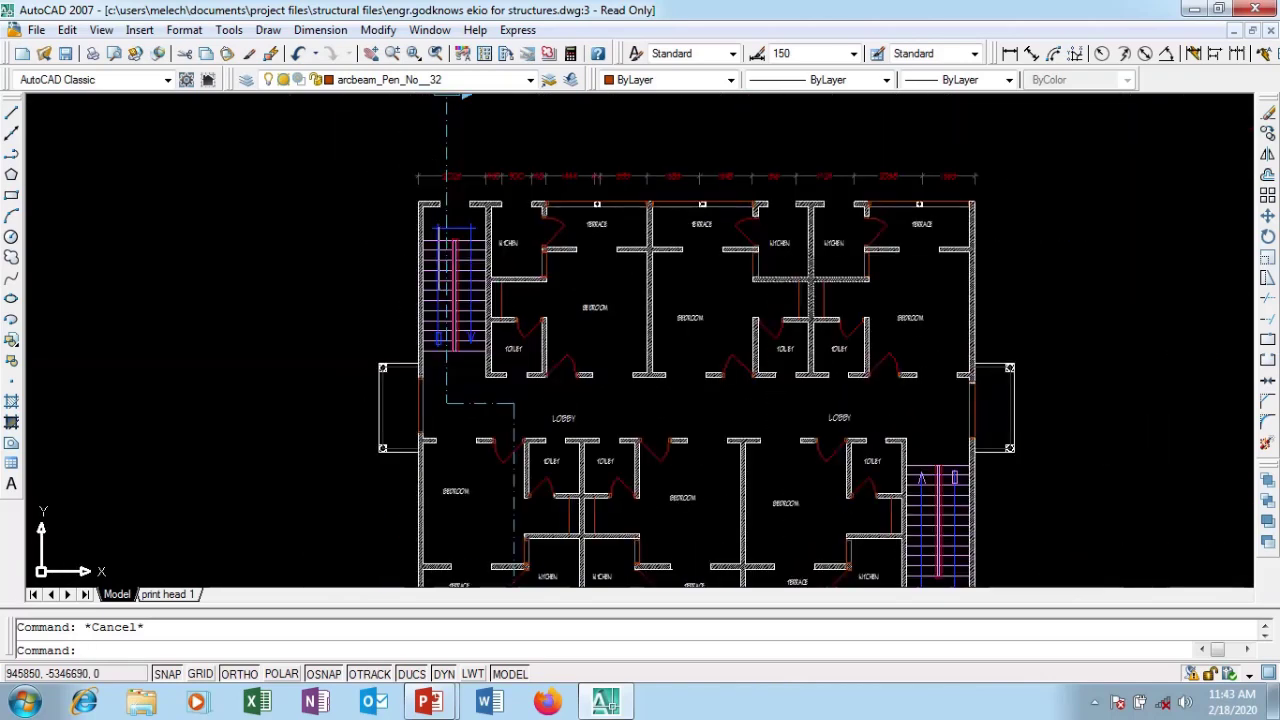
scroll(533, 217, "down", 1)
scroll(481, 342, "up", 5)
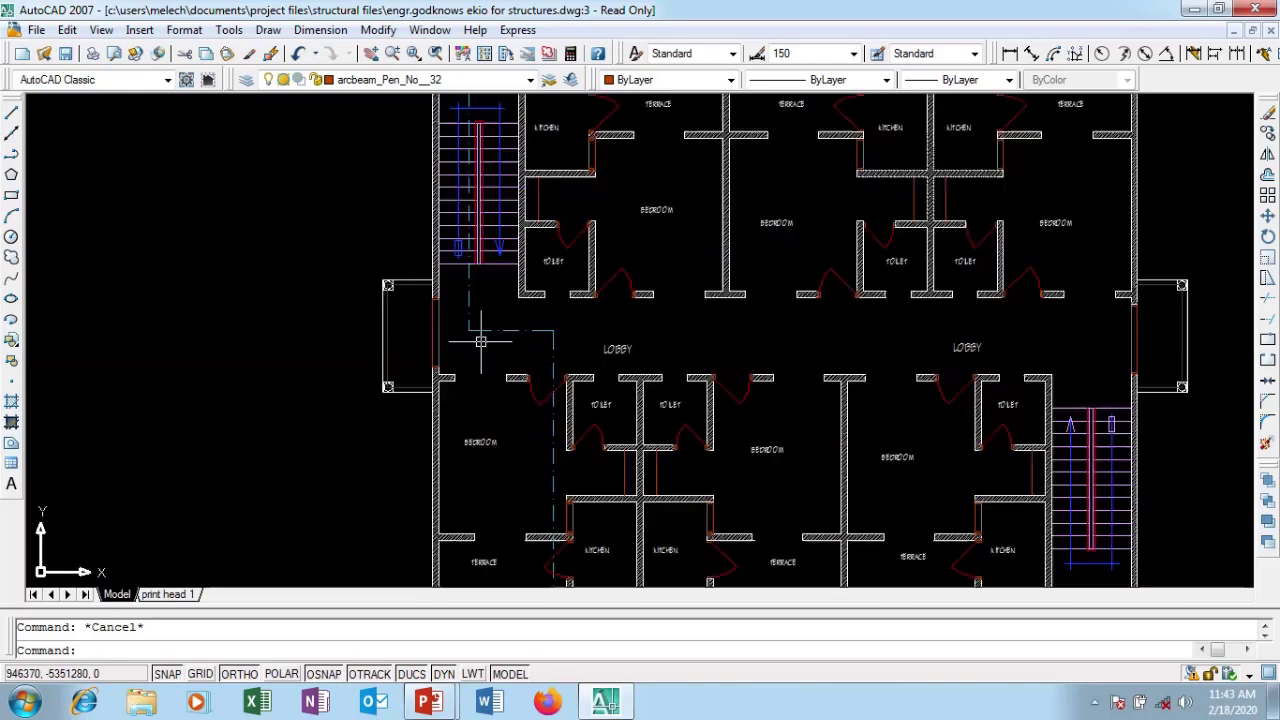
scroll(484, 355, "down", 3)
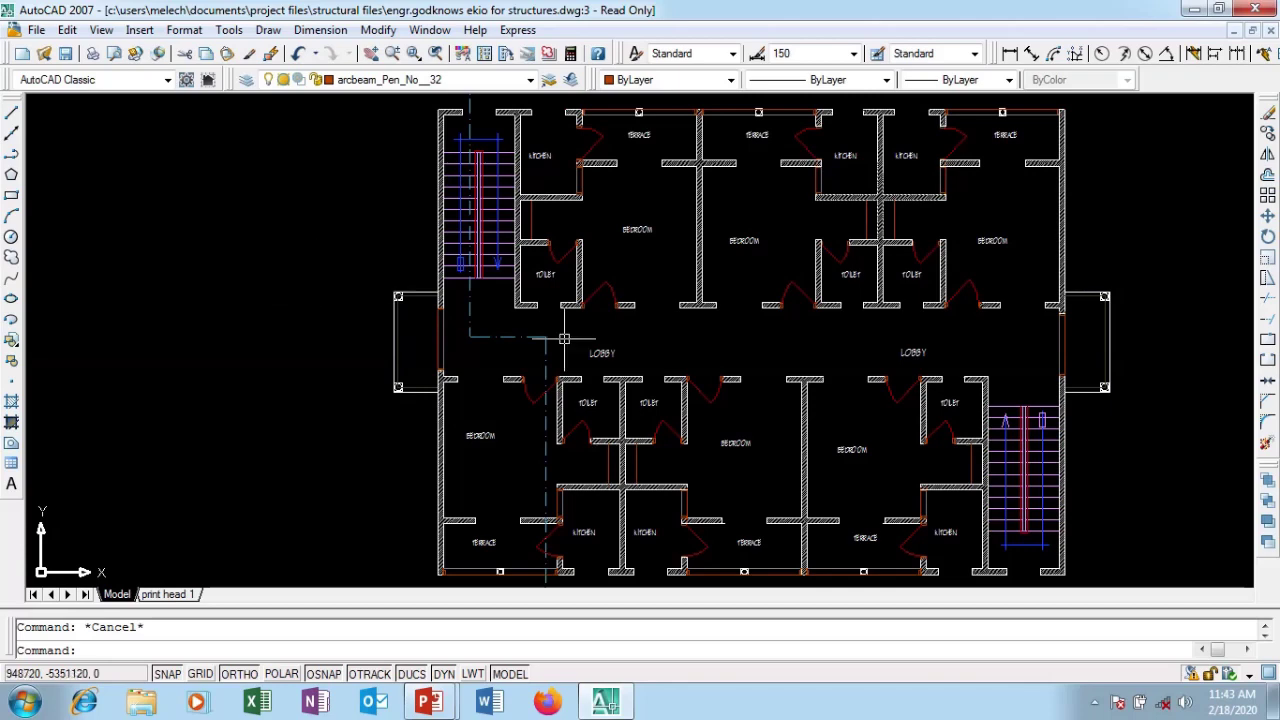
scroll(597, 346, "down", 2)
scroll(571, 393, "up", 3)
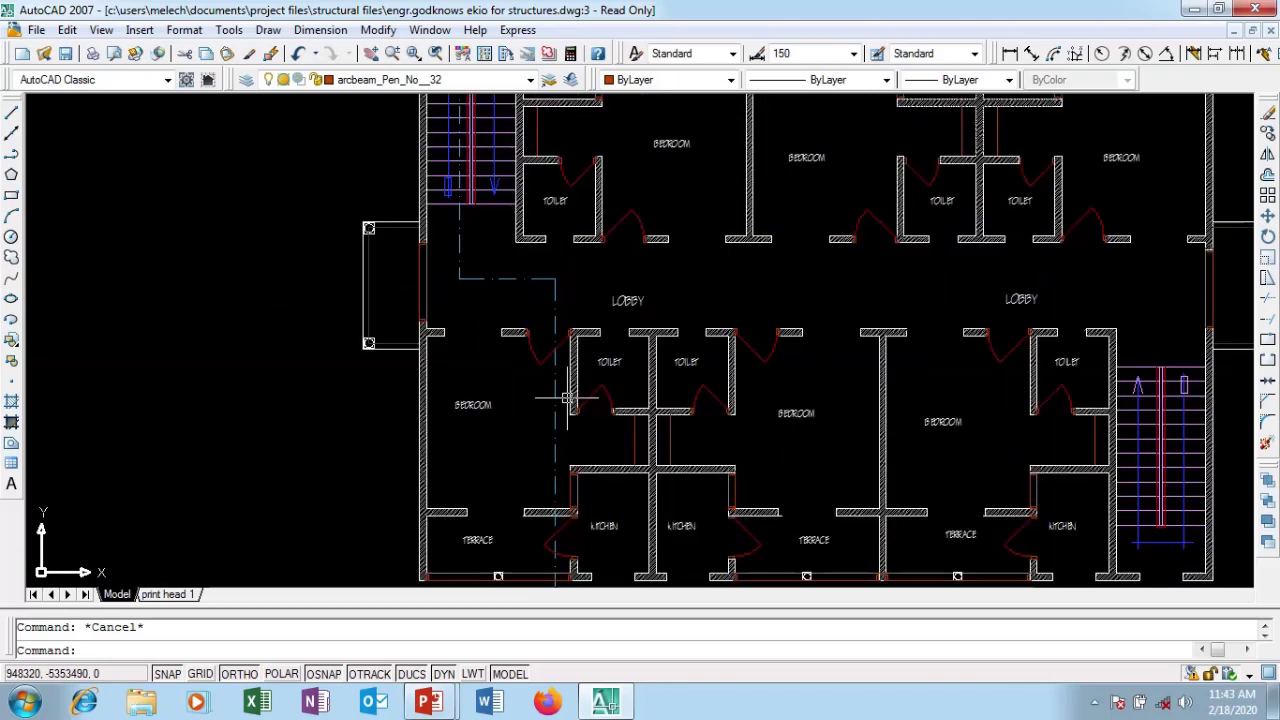
scroll(562, 392, "down", 2)
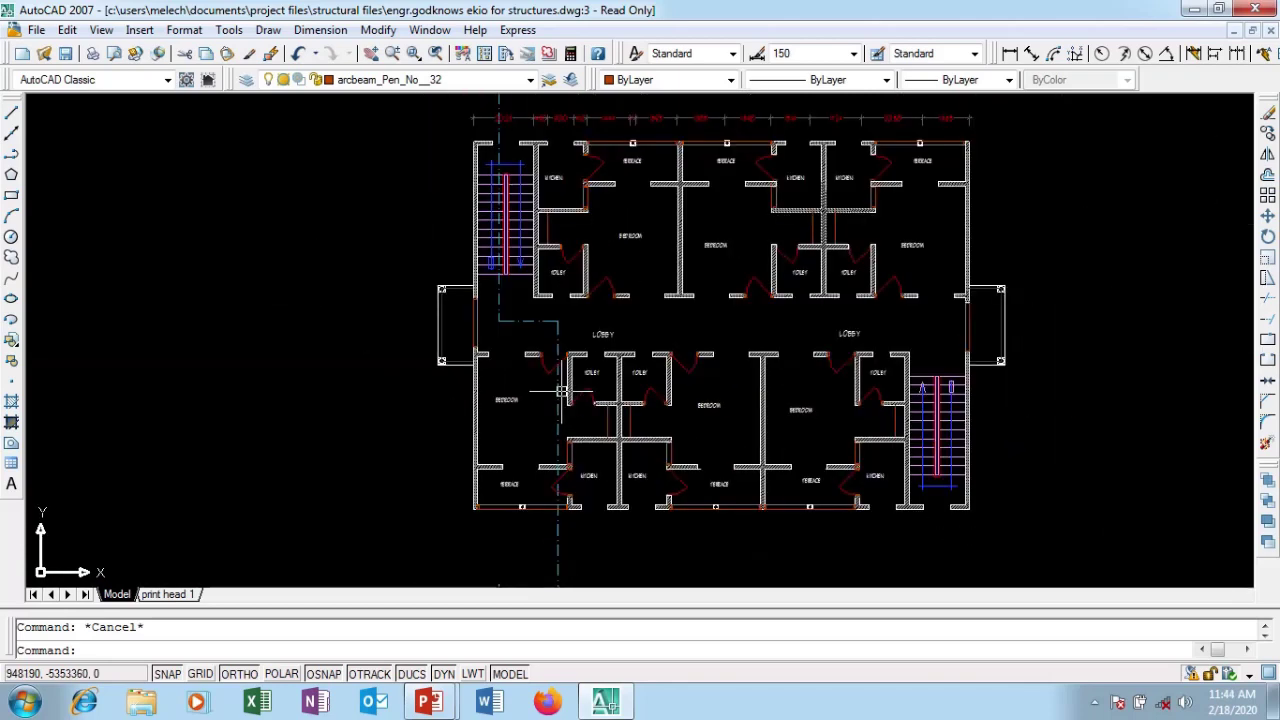